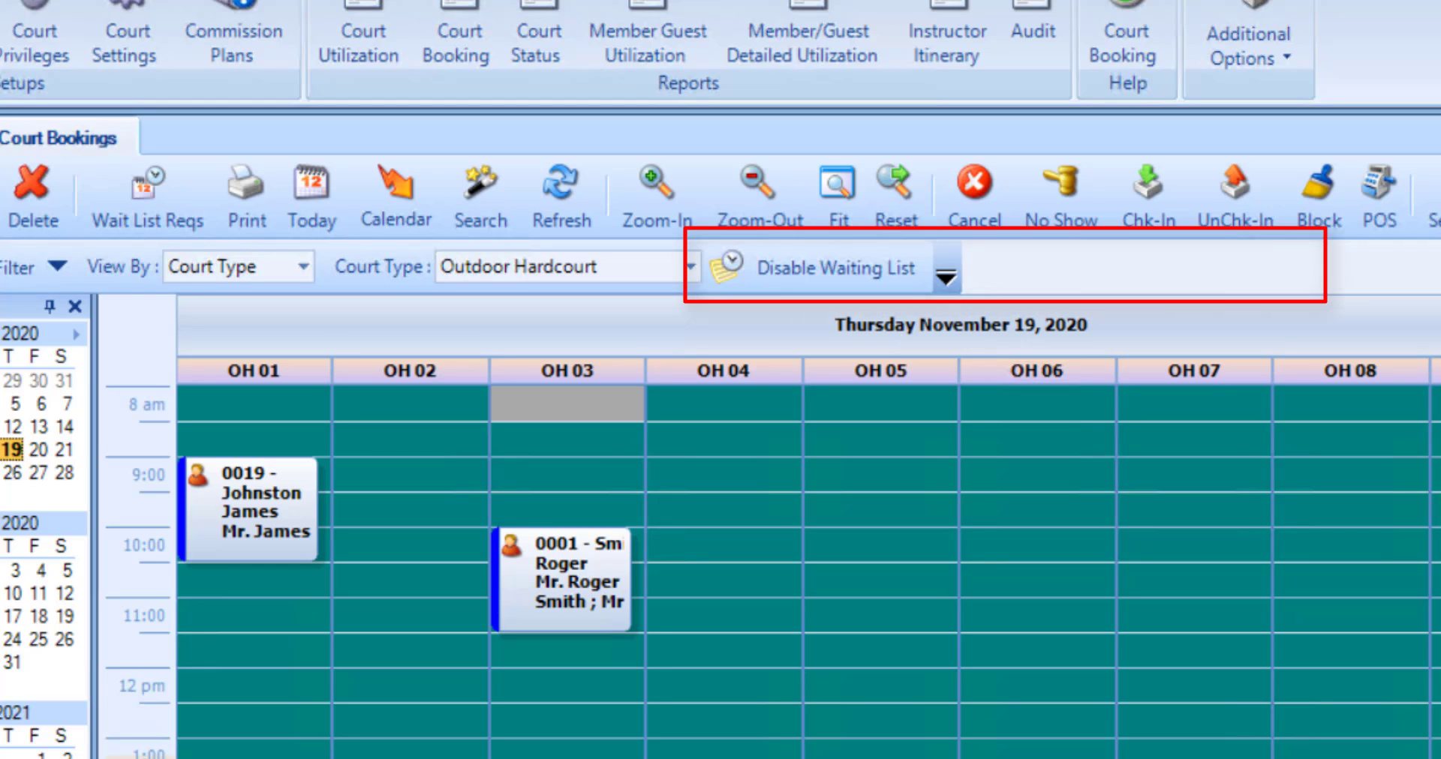
# Disable the waiting lists for court bookings and enable them again
pyautogui.click(827, 283)
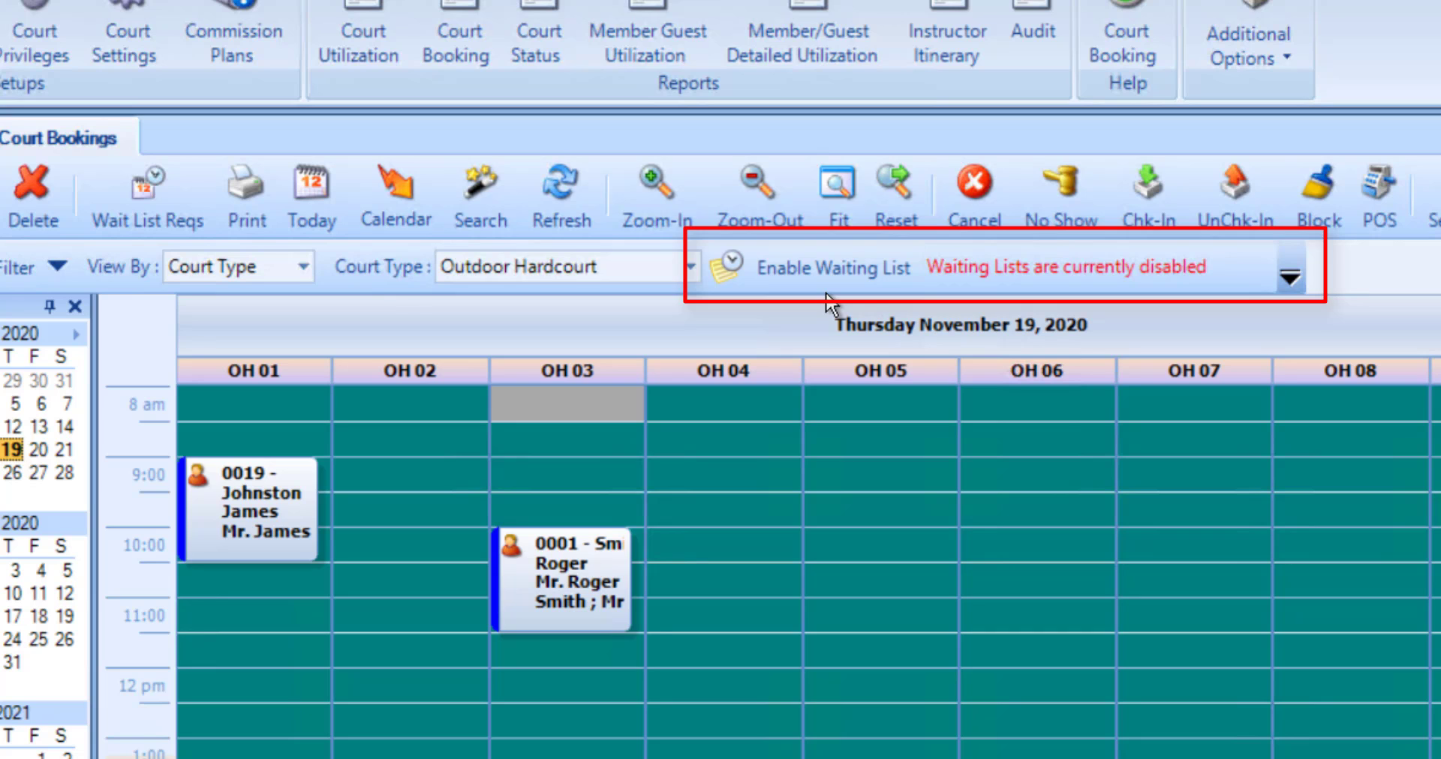
pyautogui.click(830, 283)
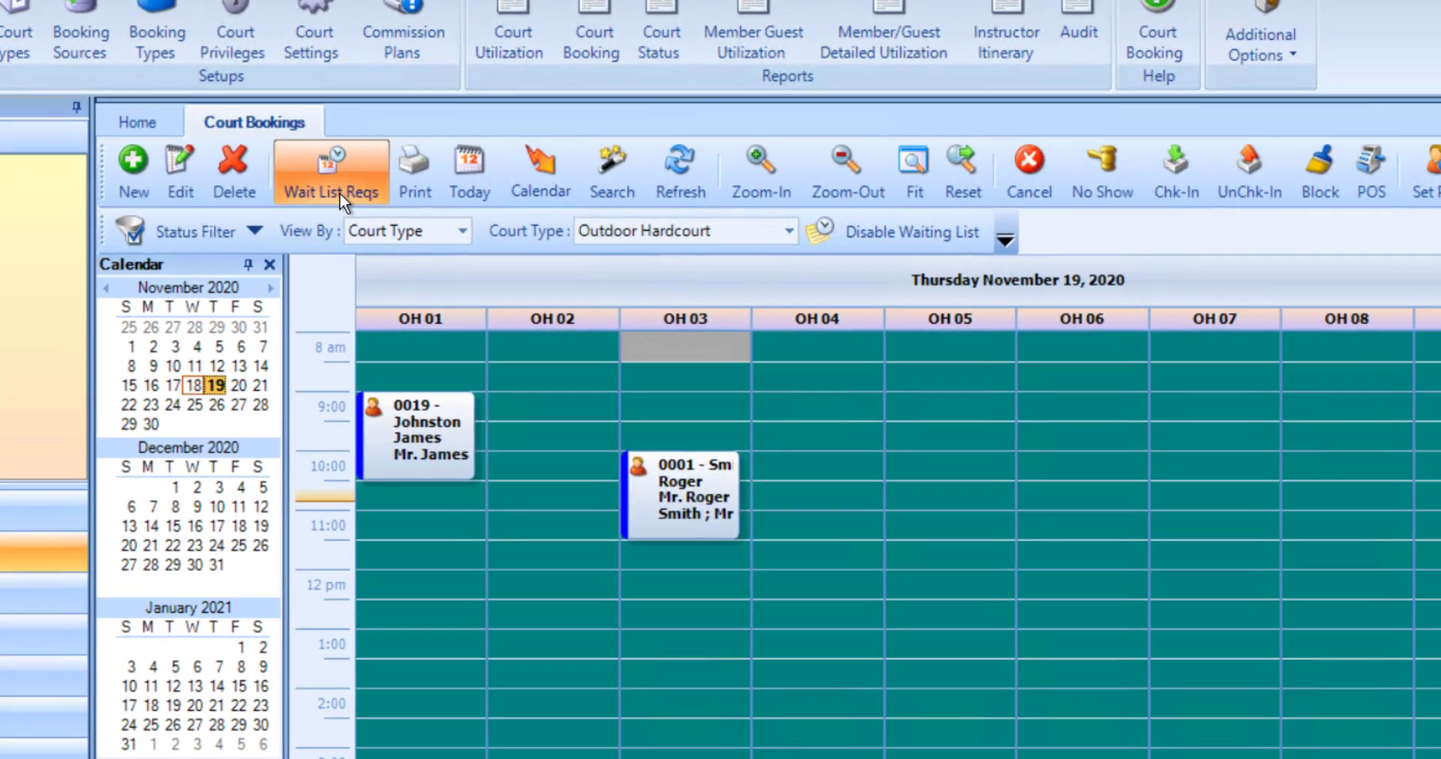
# Open the wait list requests and show those for Friday, November 27, 2020
pyautogui.click(404, 218)
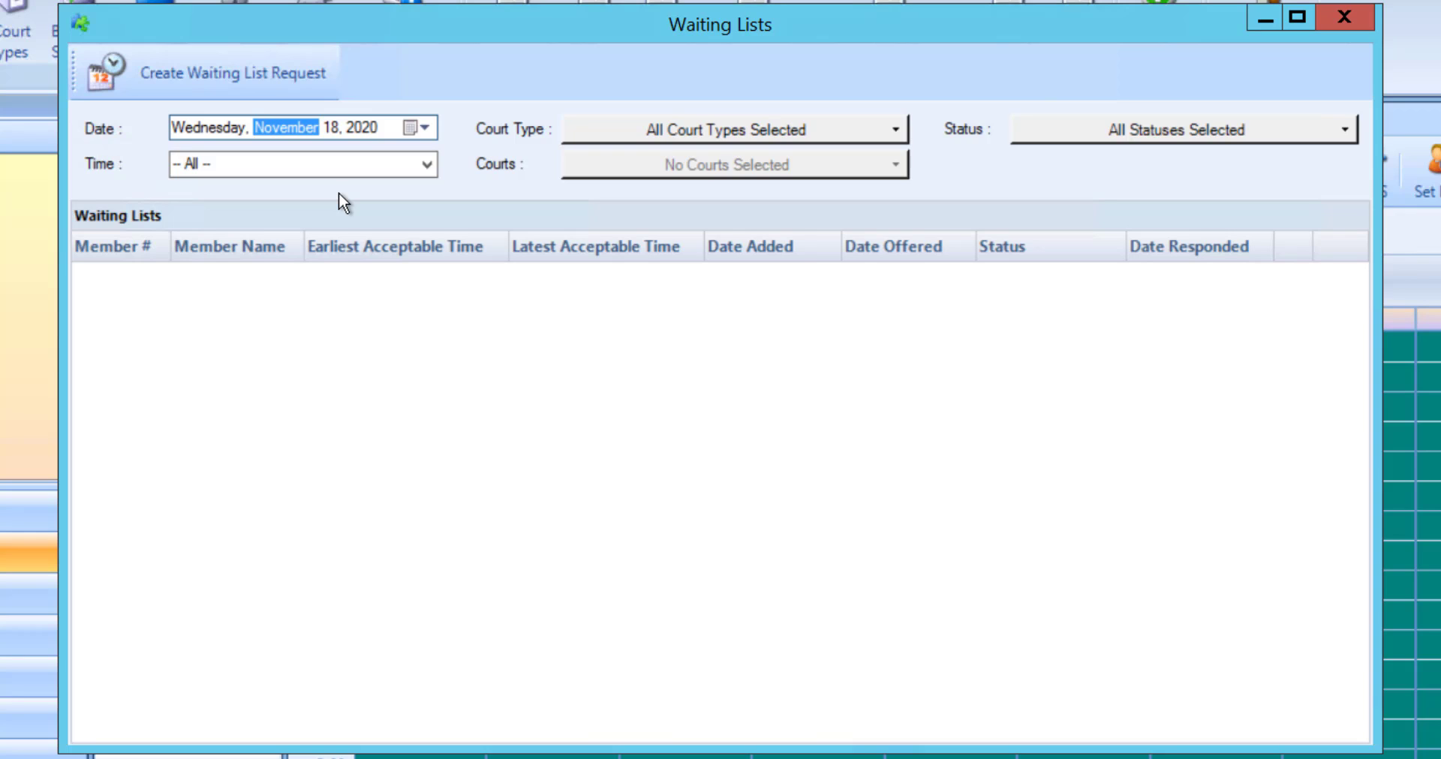
pyautogui.click(430, 131)
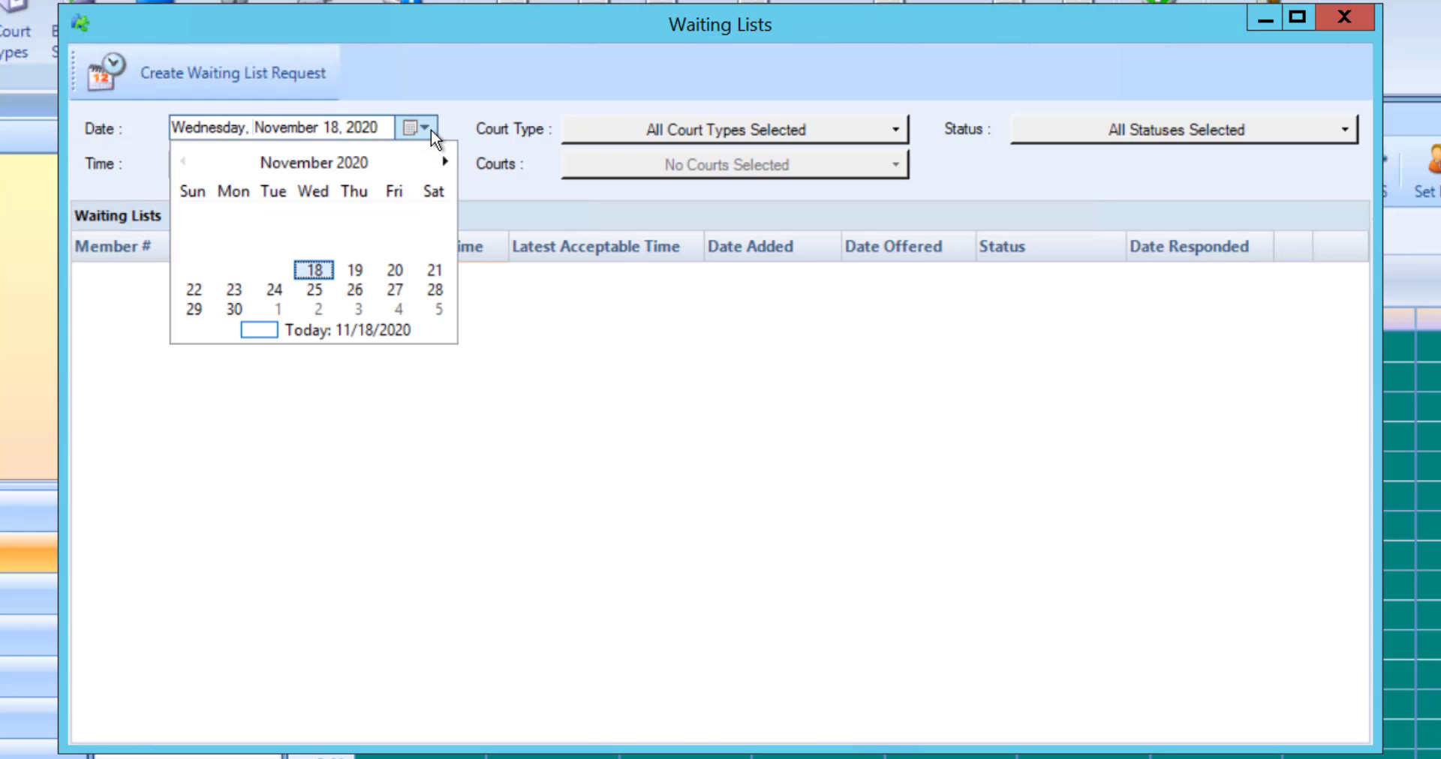
pyautogui.click(407, 289)
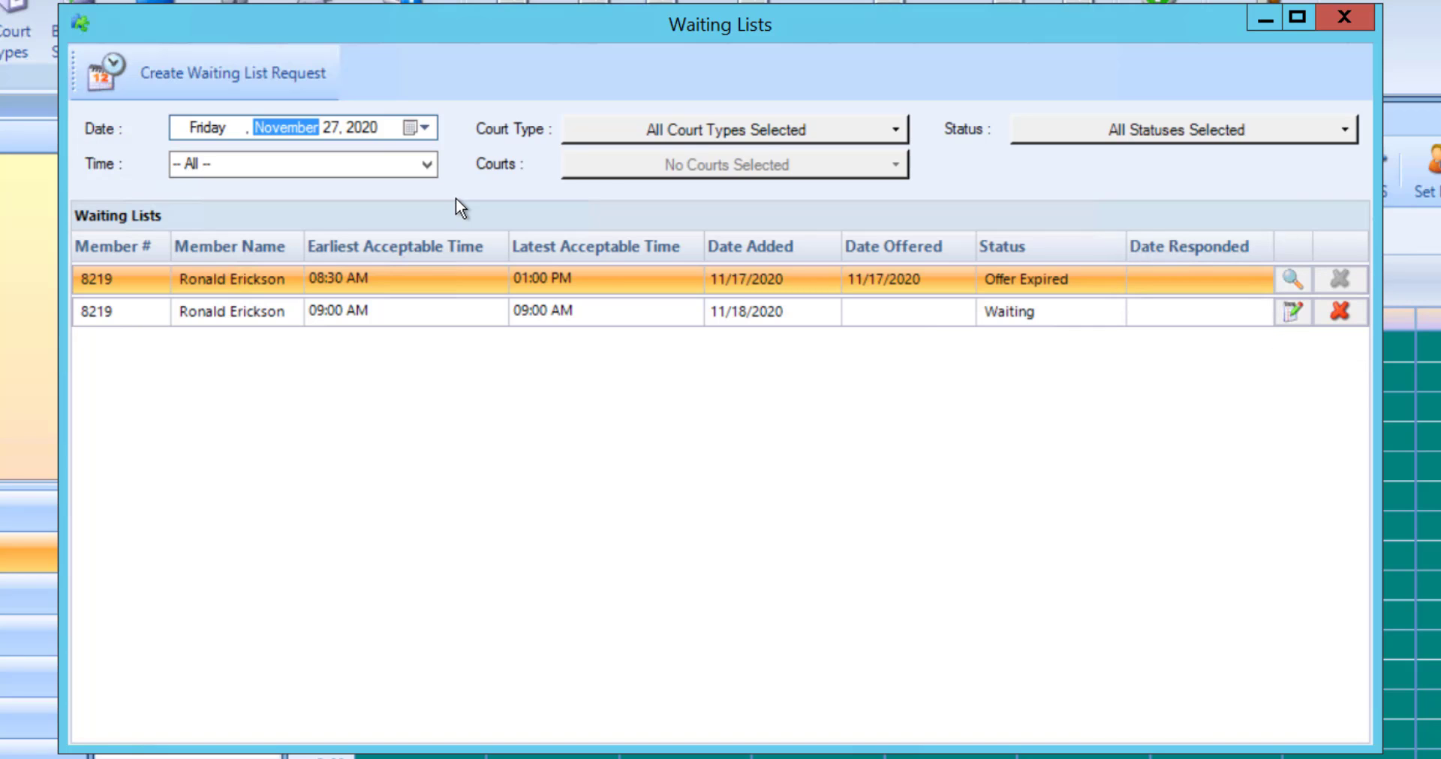
# Inspect the details of the waiting and expired requests, and back out of cancelling the waiting one
pyautogui.click(1287, 312)
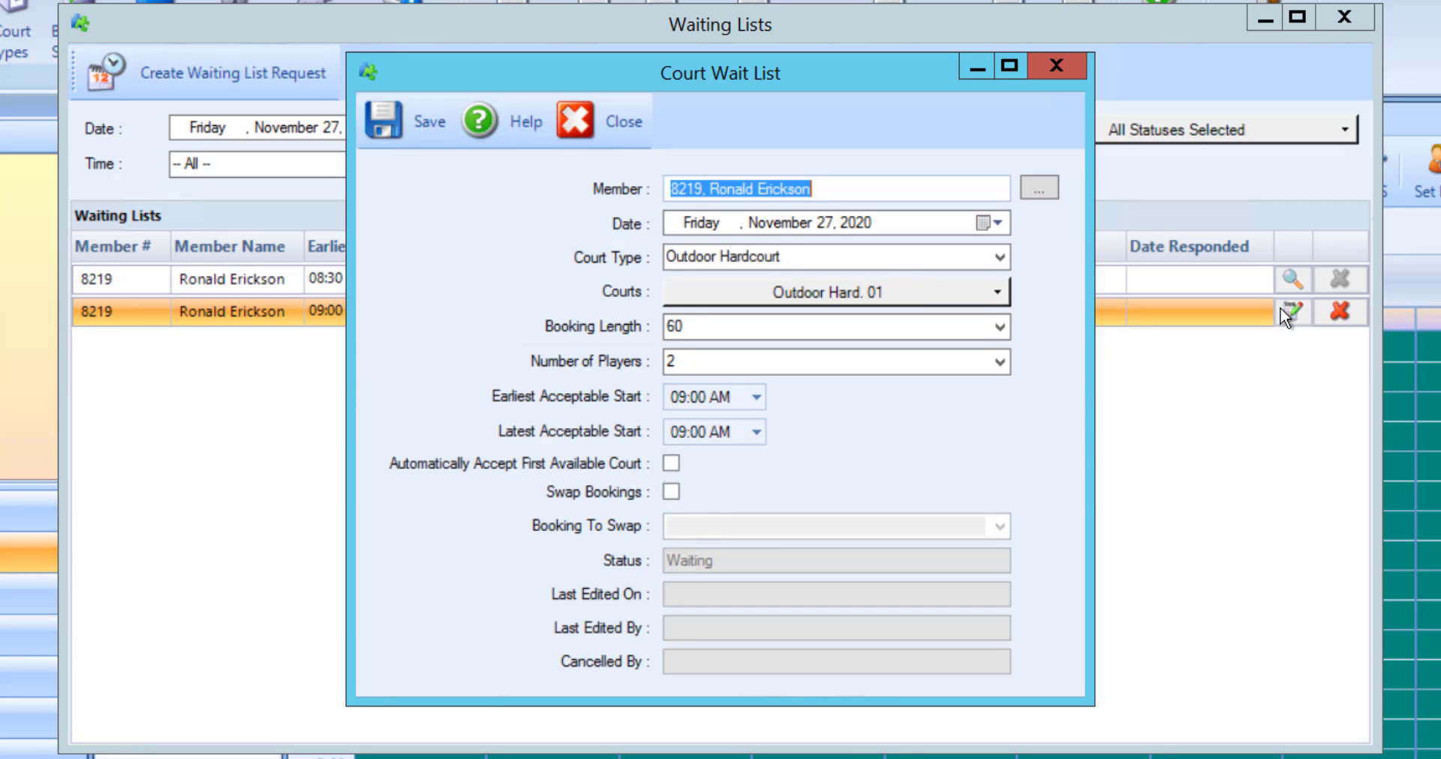
pyautogui.click(1075, 71)
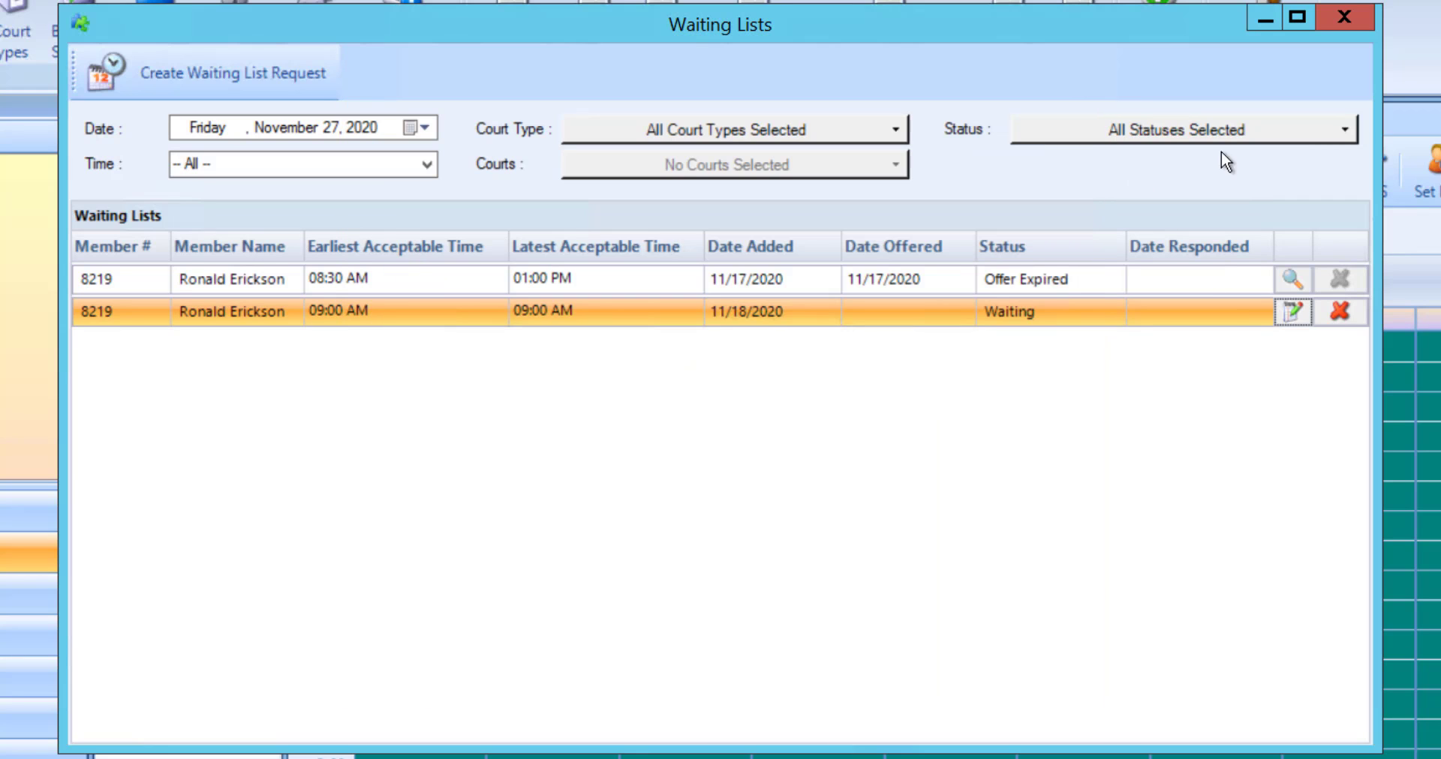
pyautogui.click(1321, 311)
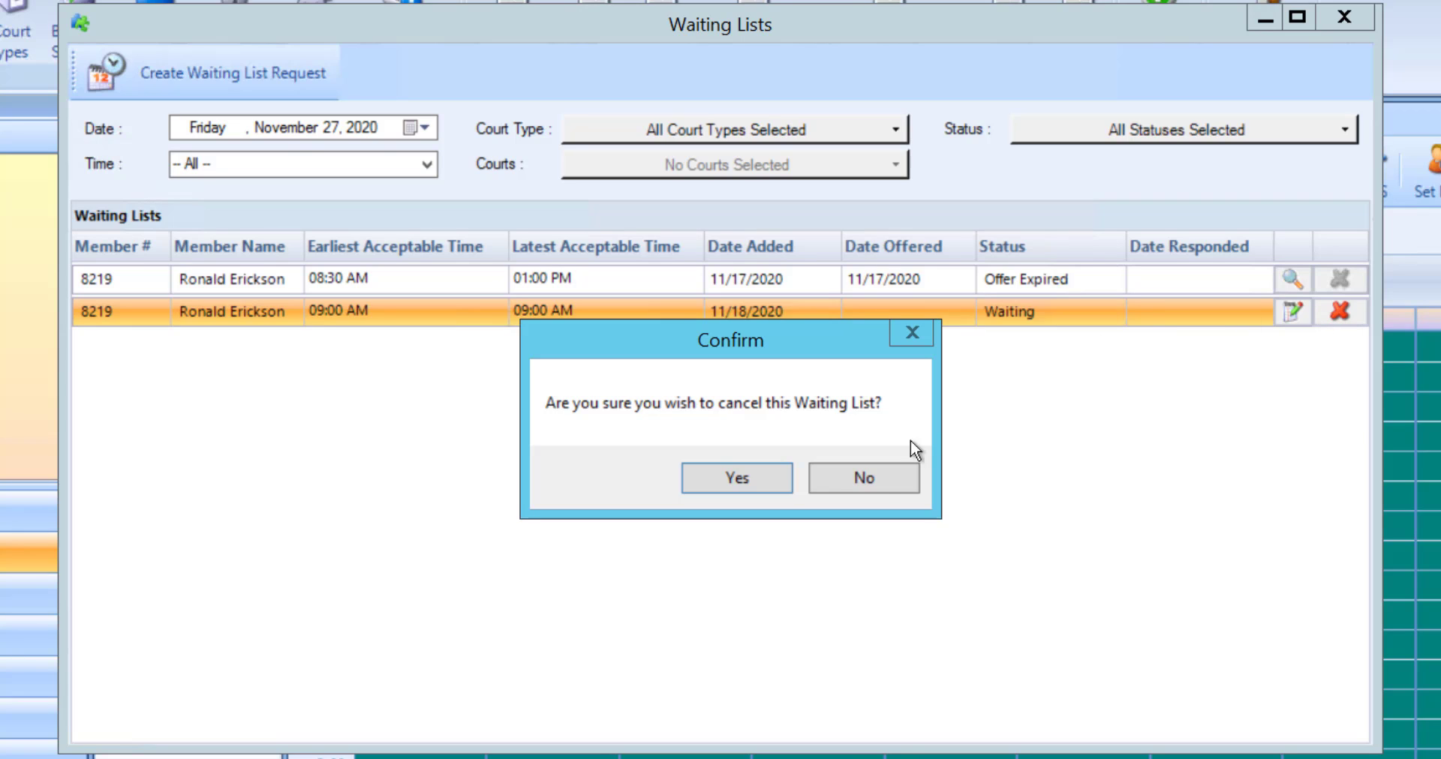
pyautogui.click(862, 480)
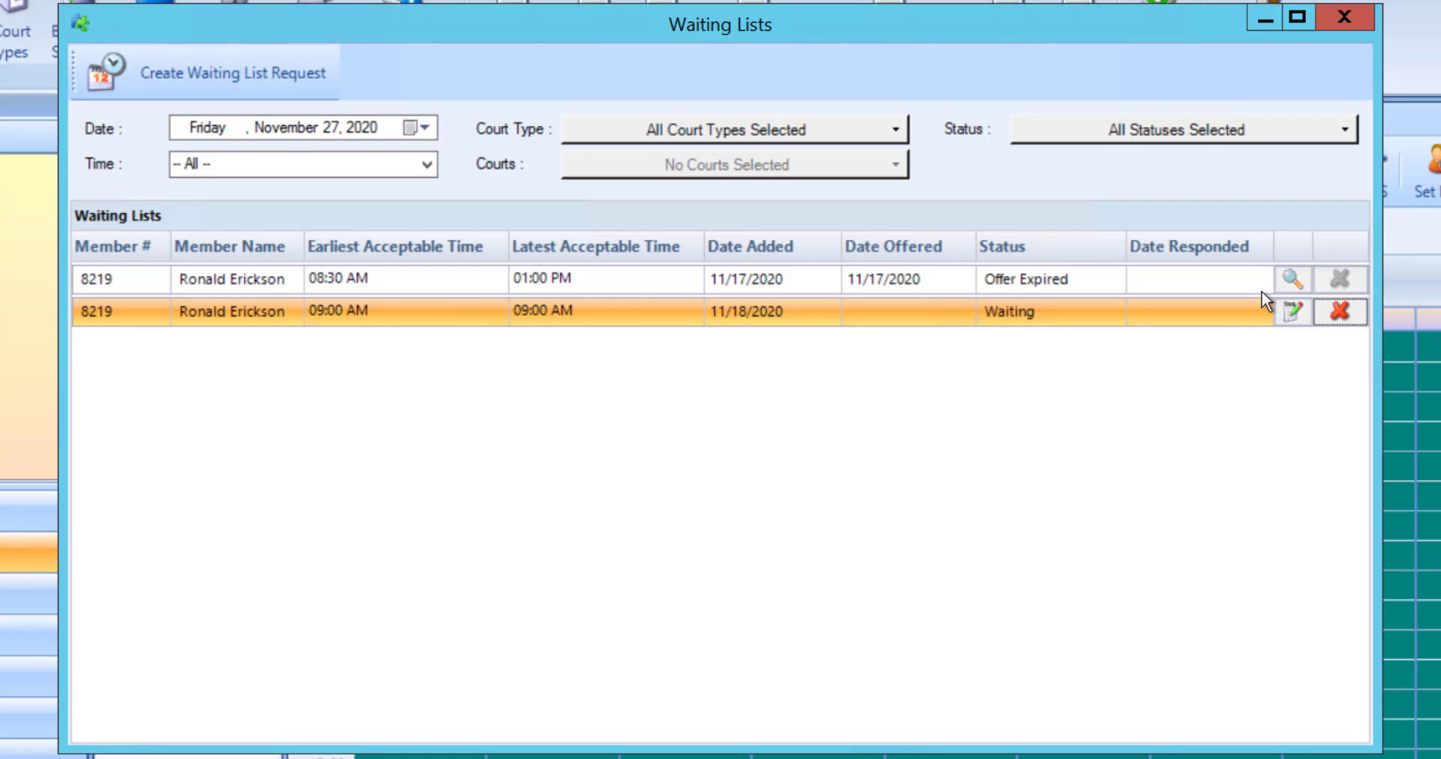
pyautogui.click(1280, 285)
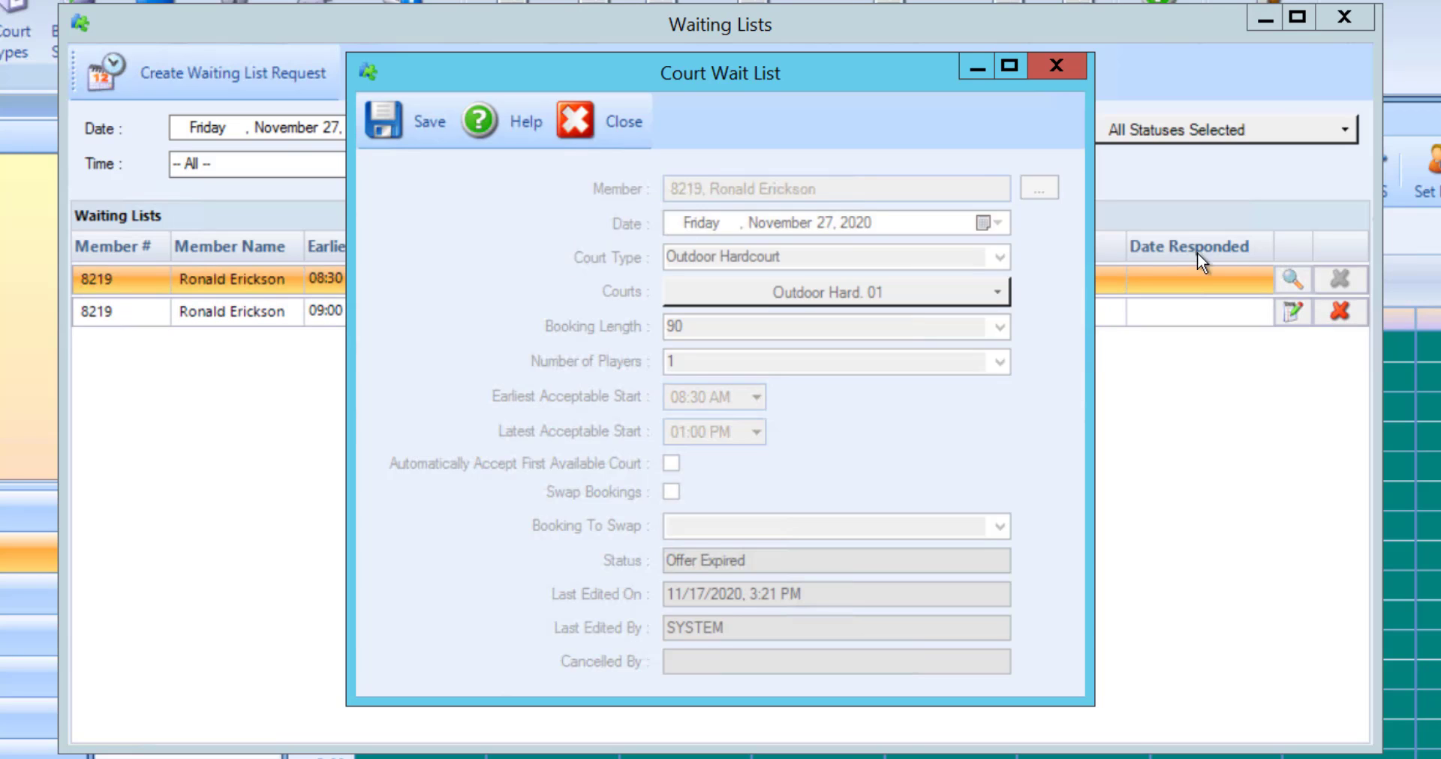
pyautogui.click(1058, 68)
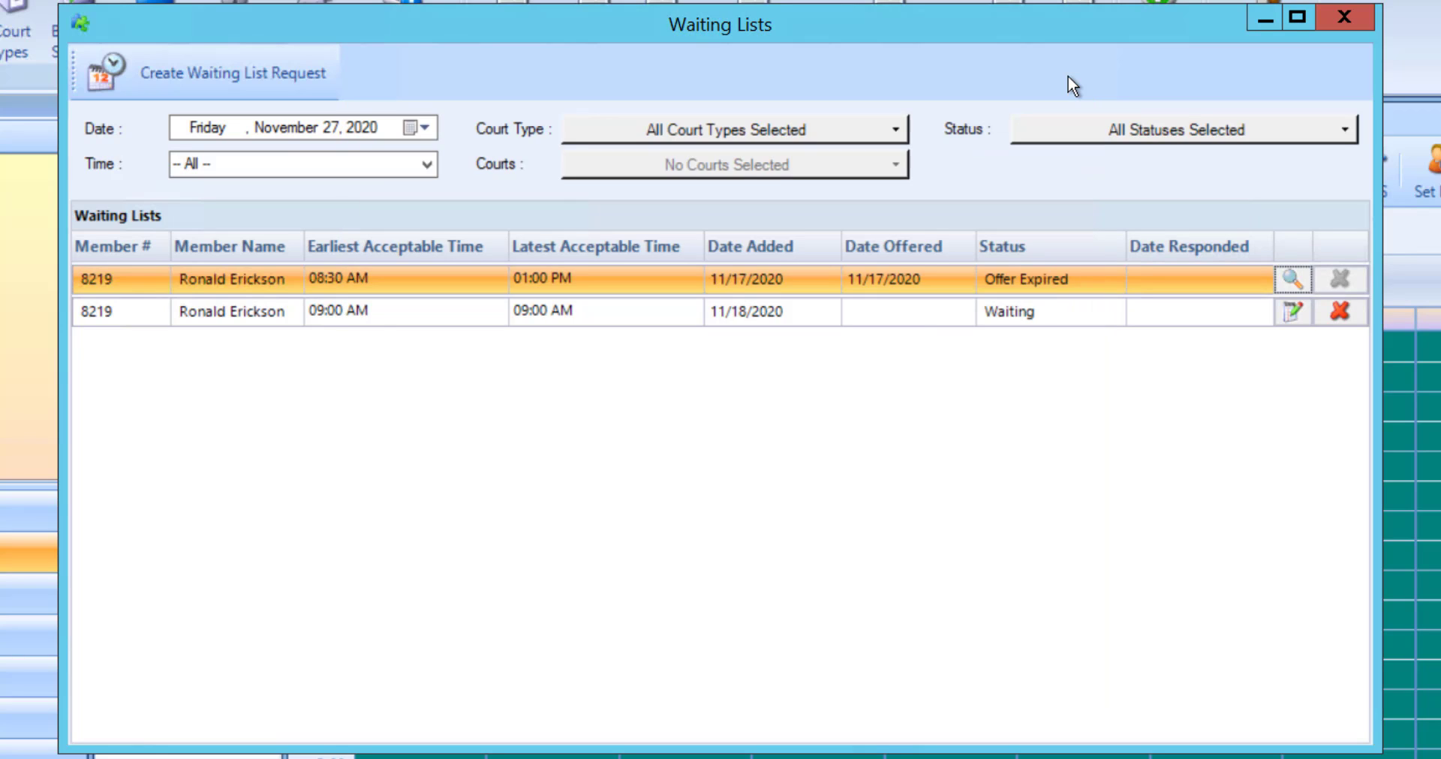
# Create a waiting list request for the member by entering the member number, and date it Thursday, November 19, 2020
pyautogui.click(334, 88)
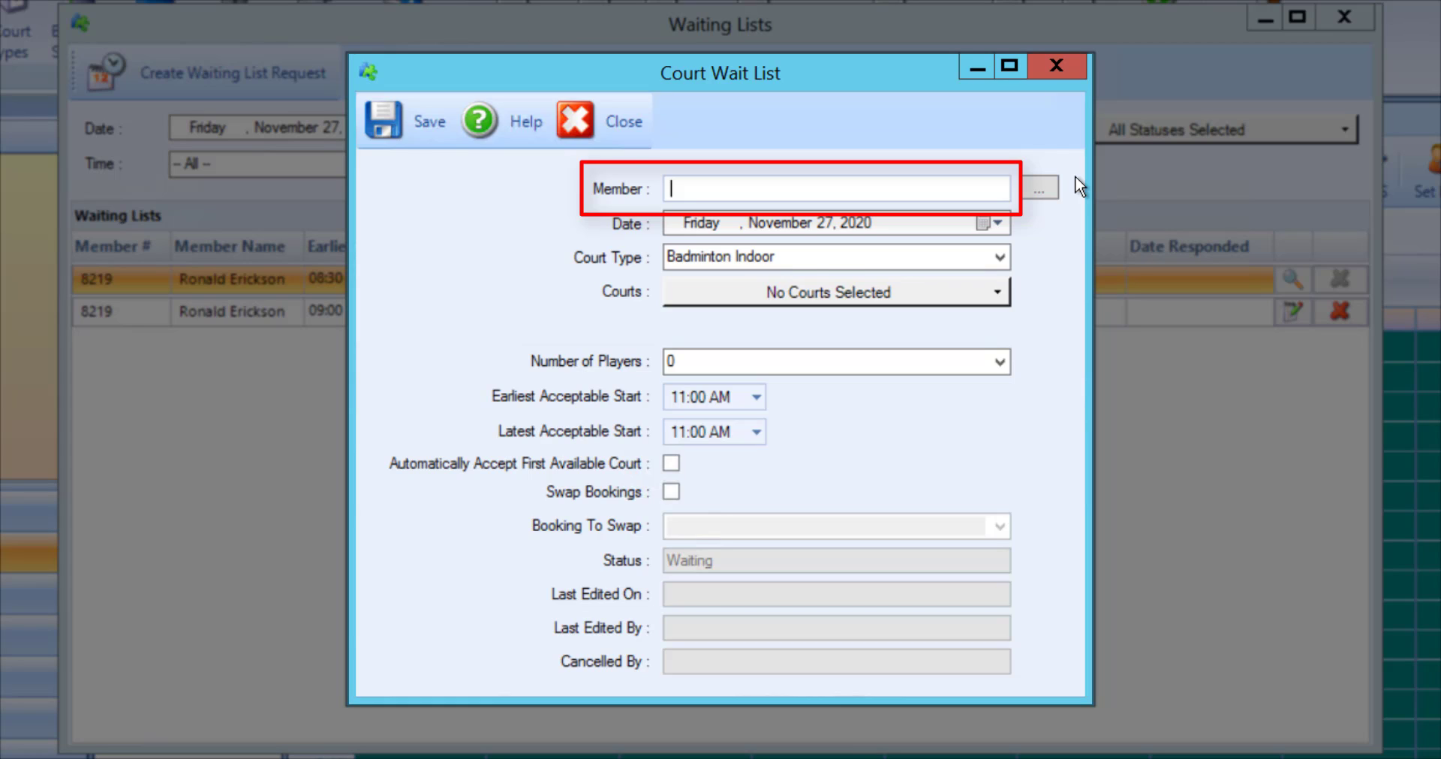
pyautogui.write('8219')
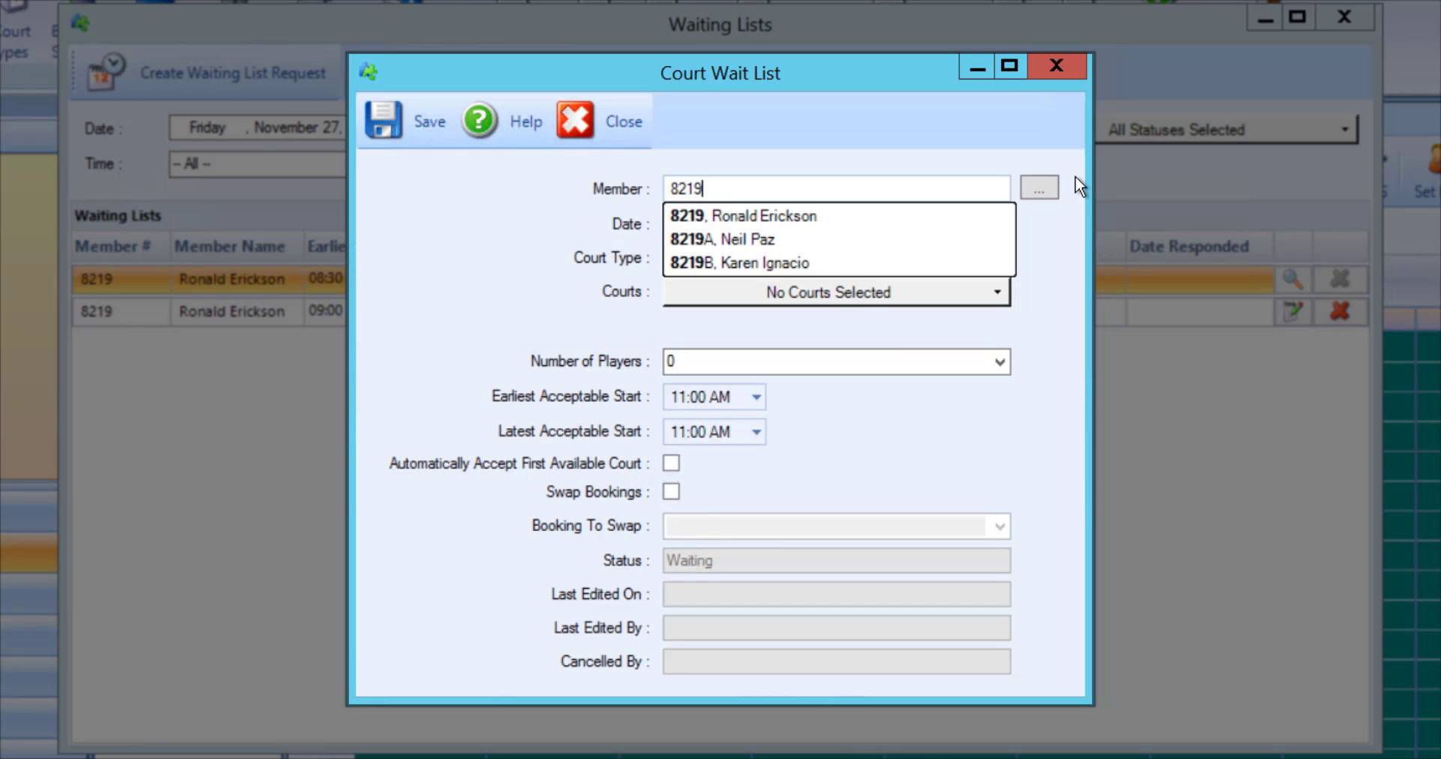
pyautogui.press('Down')
pyautogui.press('Return')
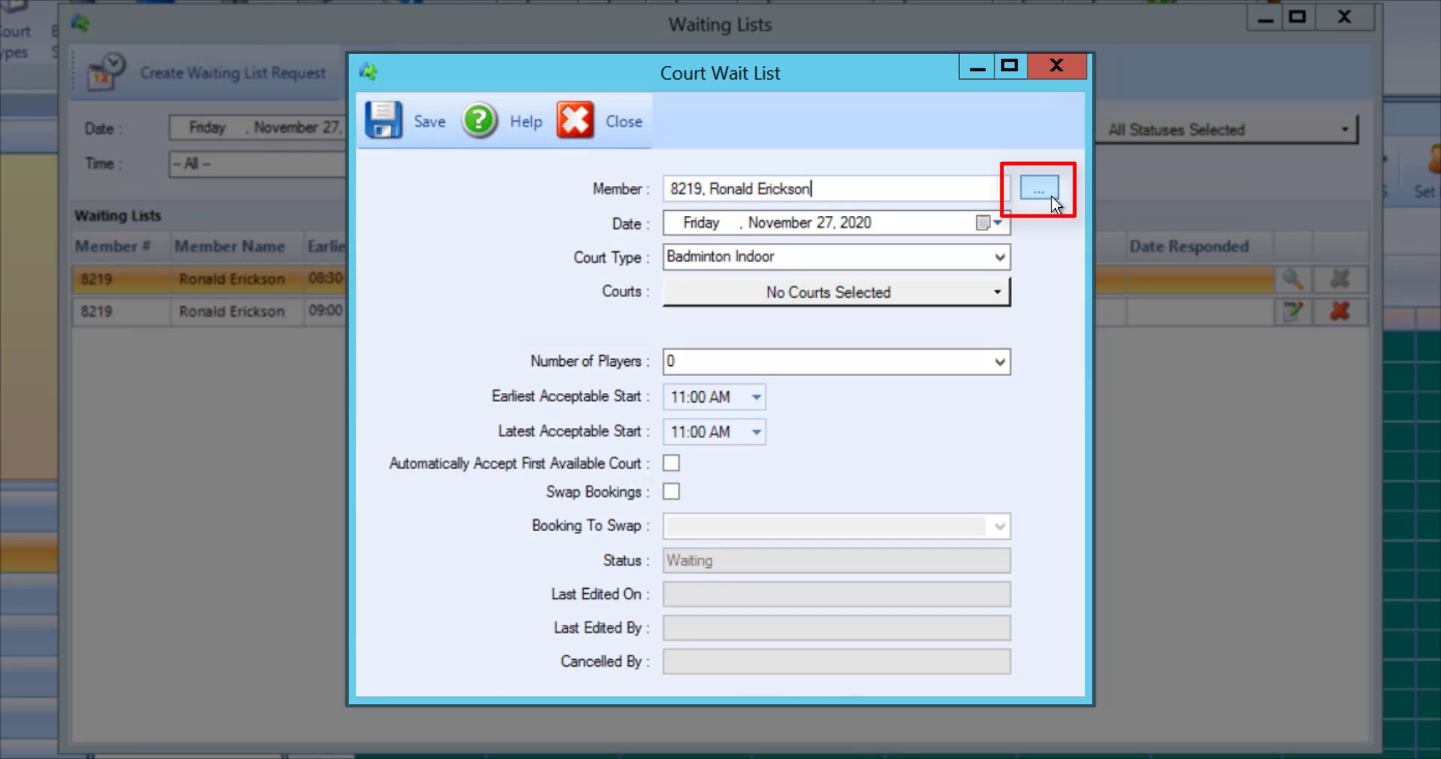
pyautogui.click(999, 222)
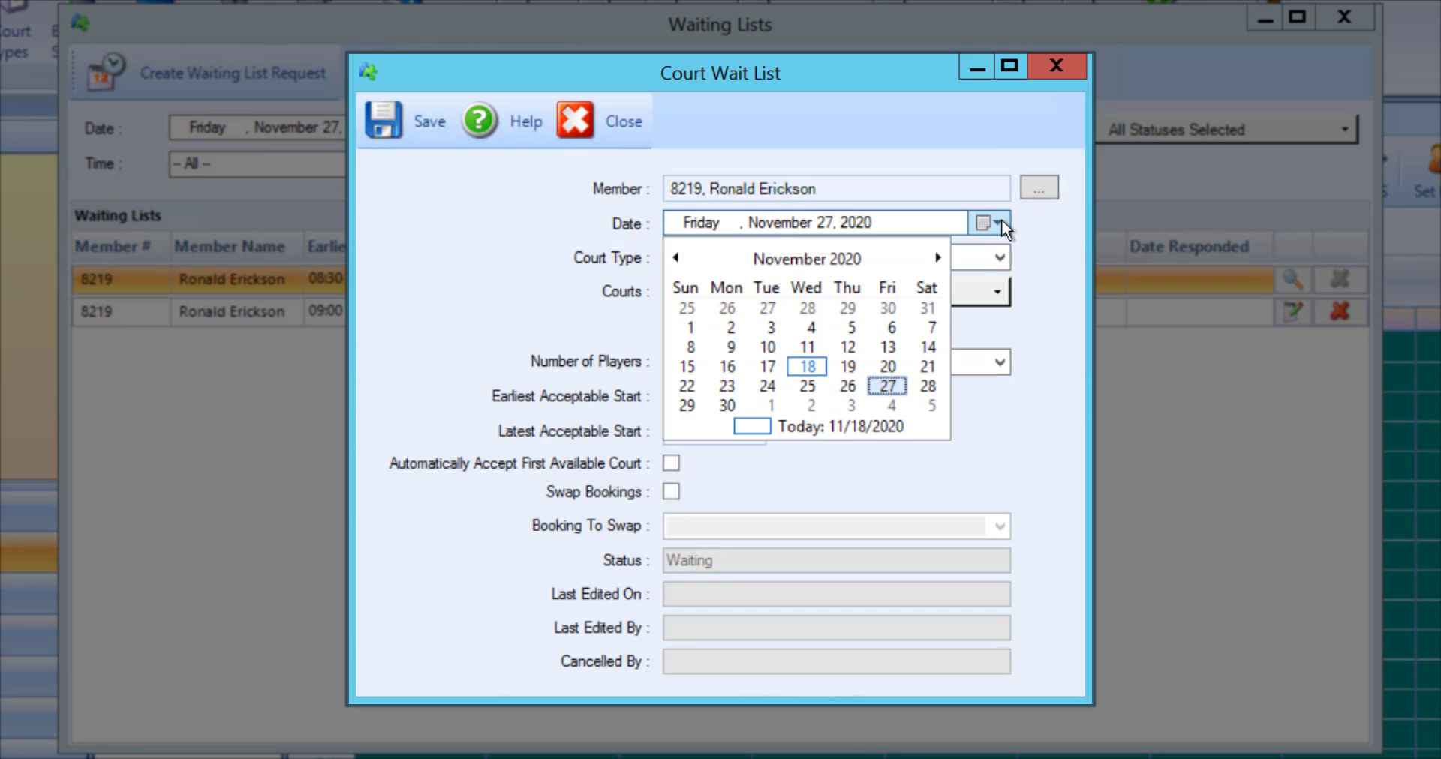
pyautogui.click(848, 366)
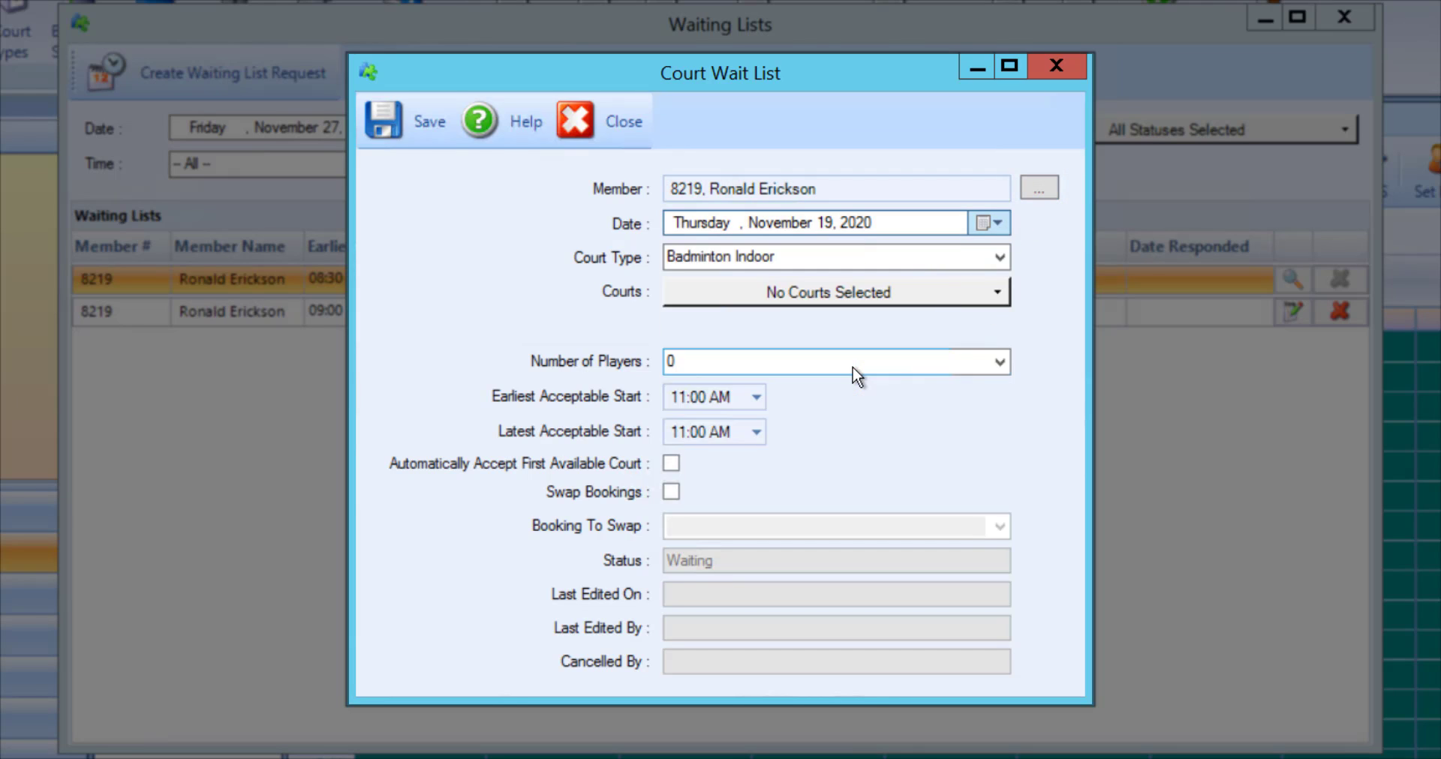
# Set the request's court type to Outdoor Hardcourt and select court Outdoor Hard. 01
pyautogui.click(1006, 262)
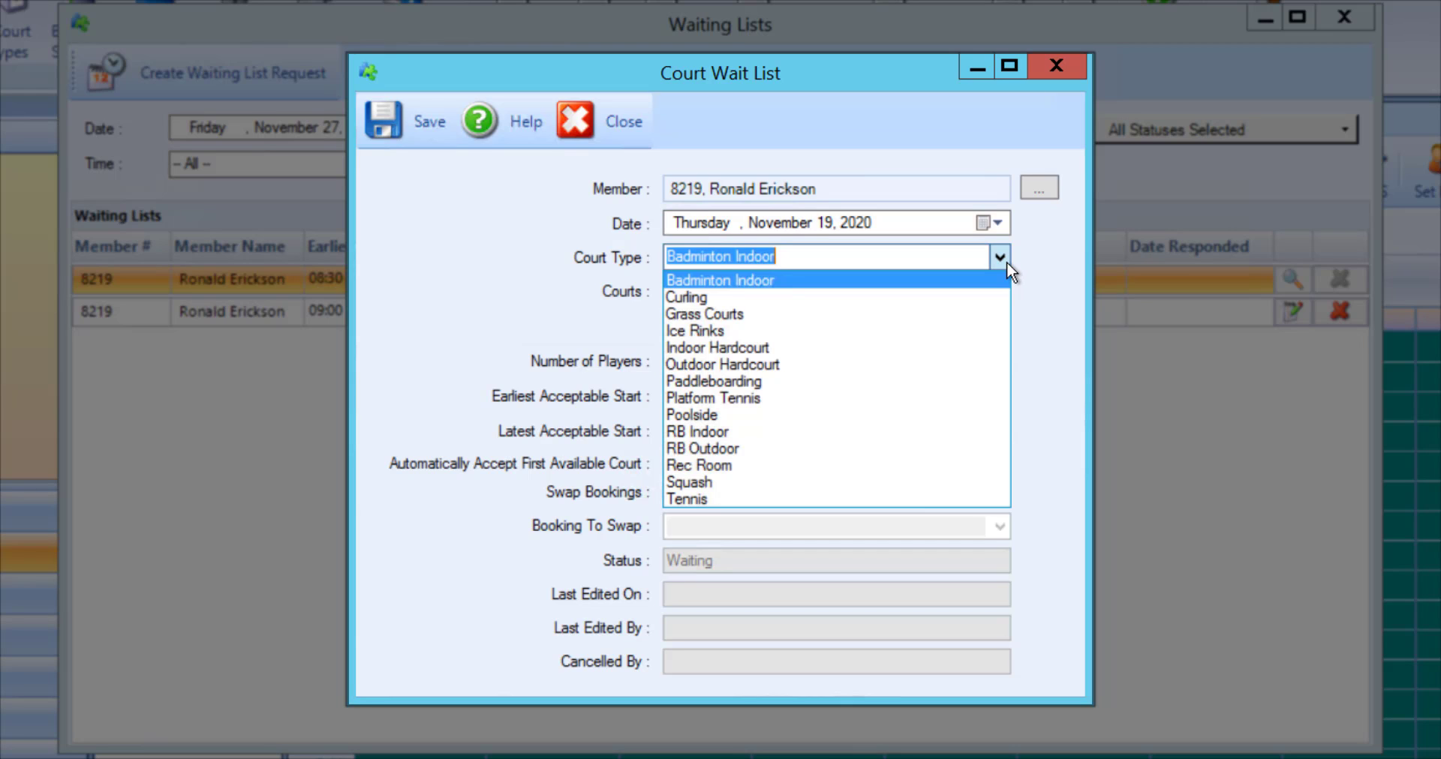
pyautogui.click(826, 363)
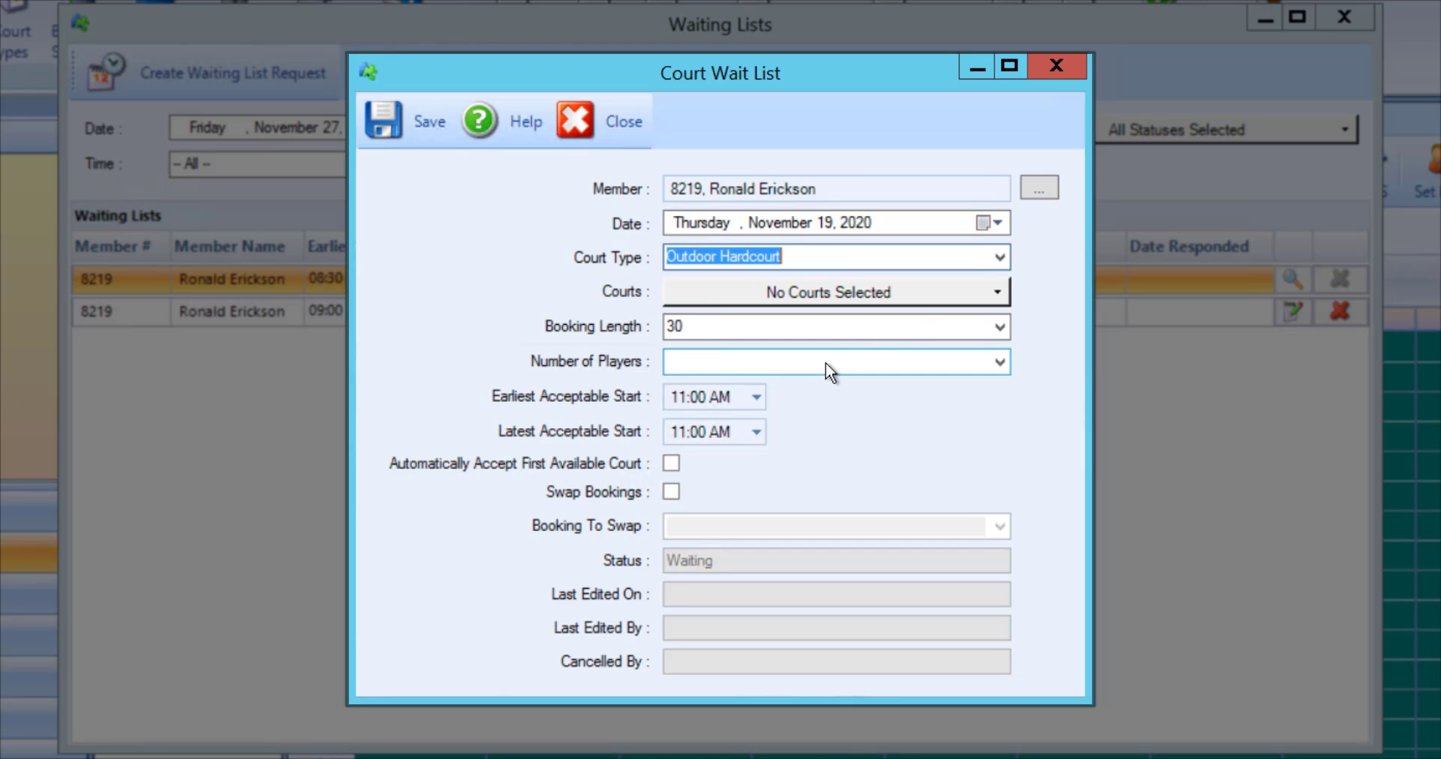
pyautogui.click(935, 300)
pyautogui.click(947, 355)
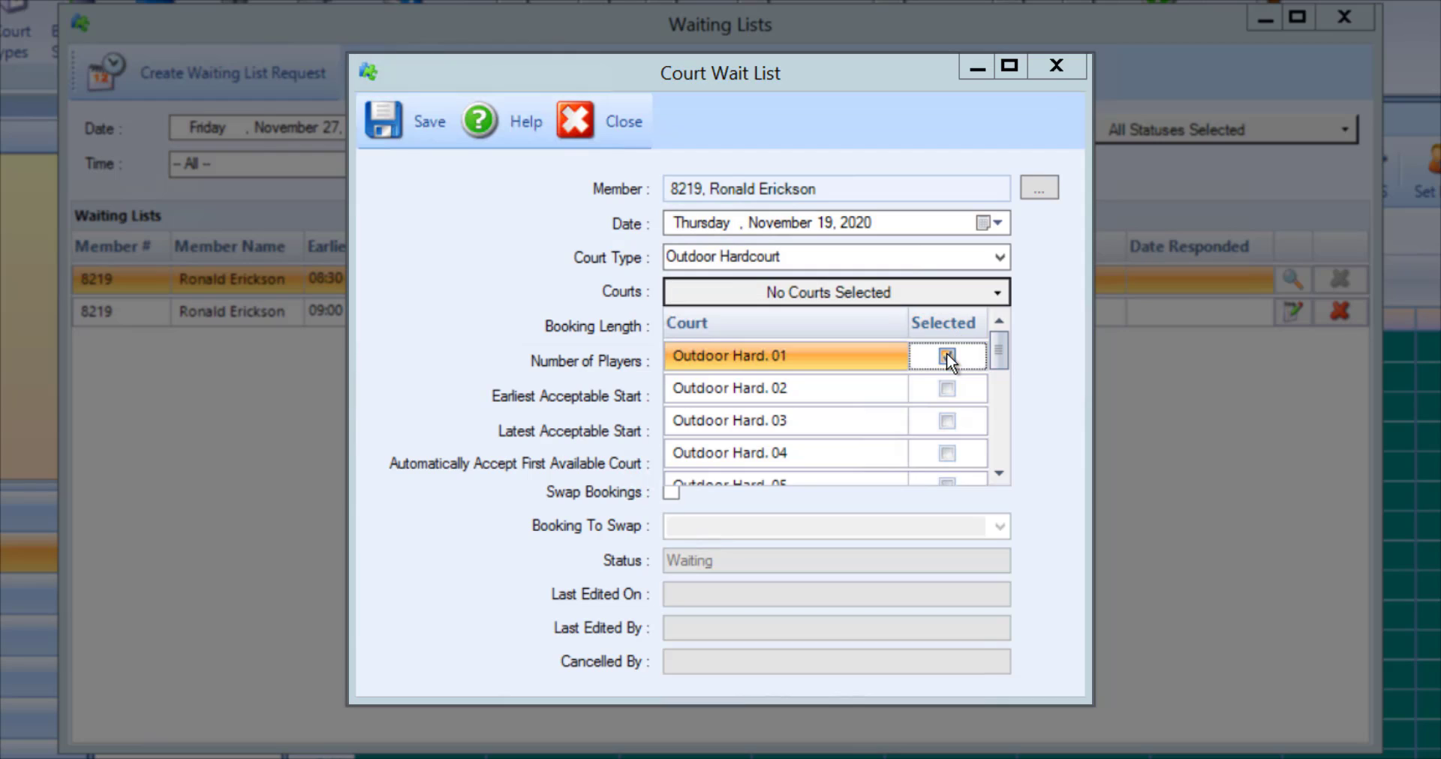
pyautogui.click(1025, 341)
# Set the request's booking length to 60 and its number of players to 2
pyautogui.click(1000, 327)
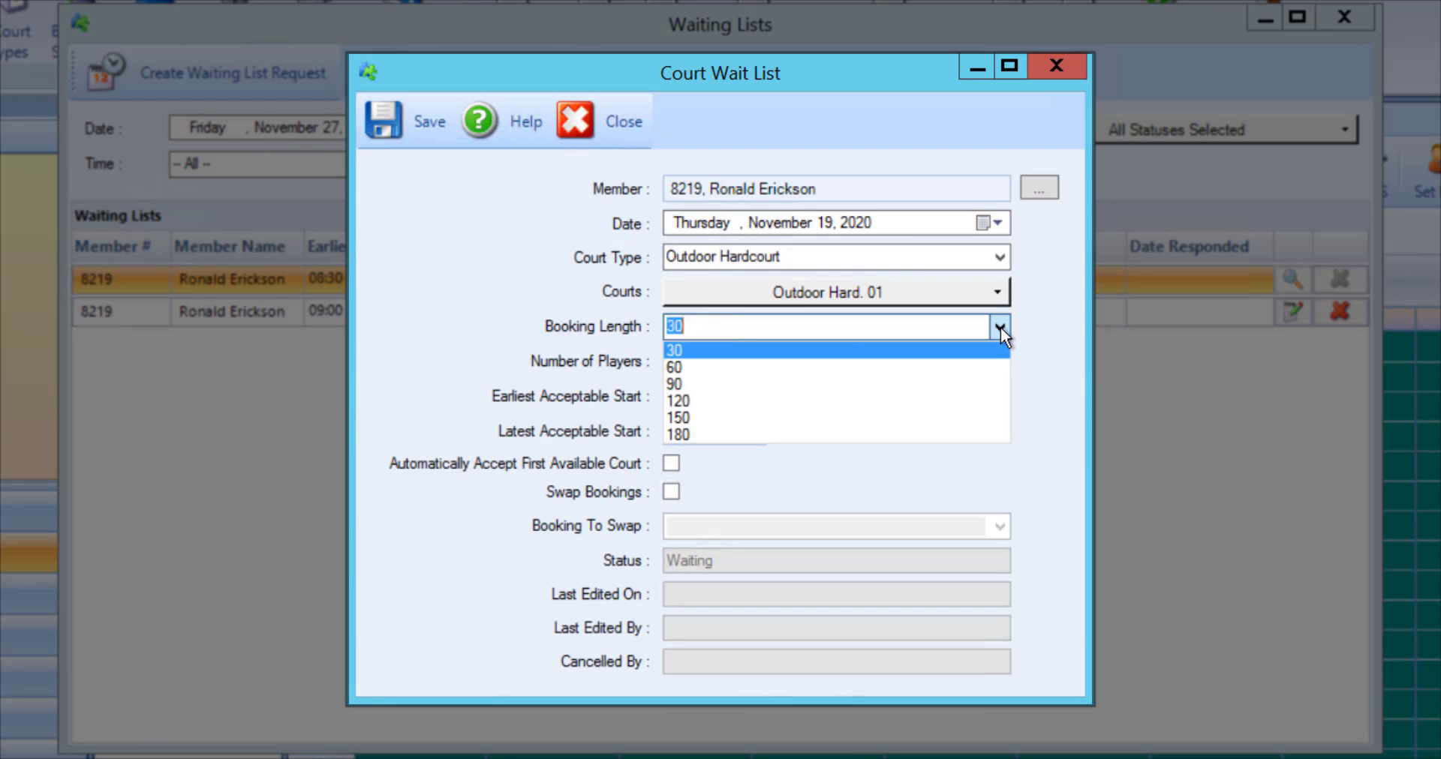
pyautogui.click(974, 368)
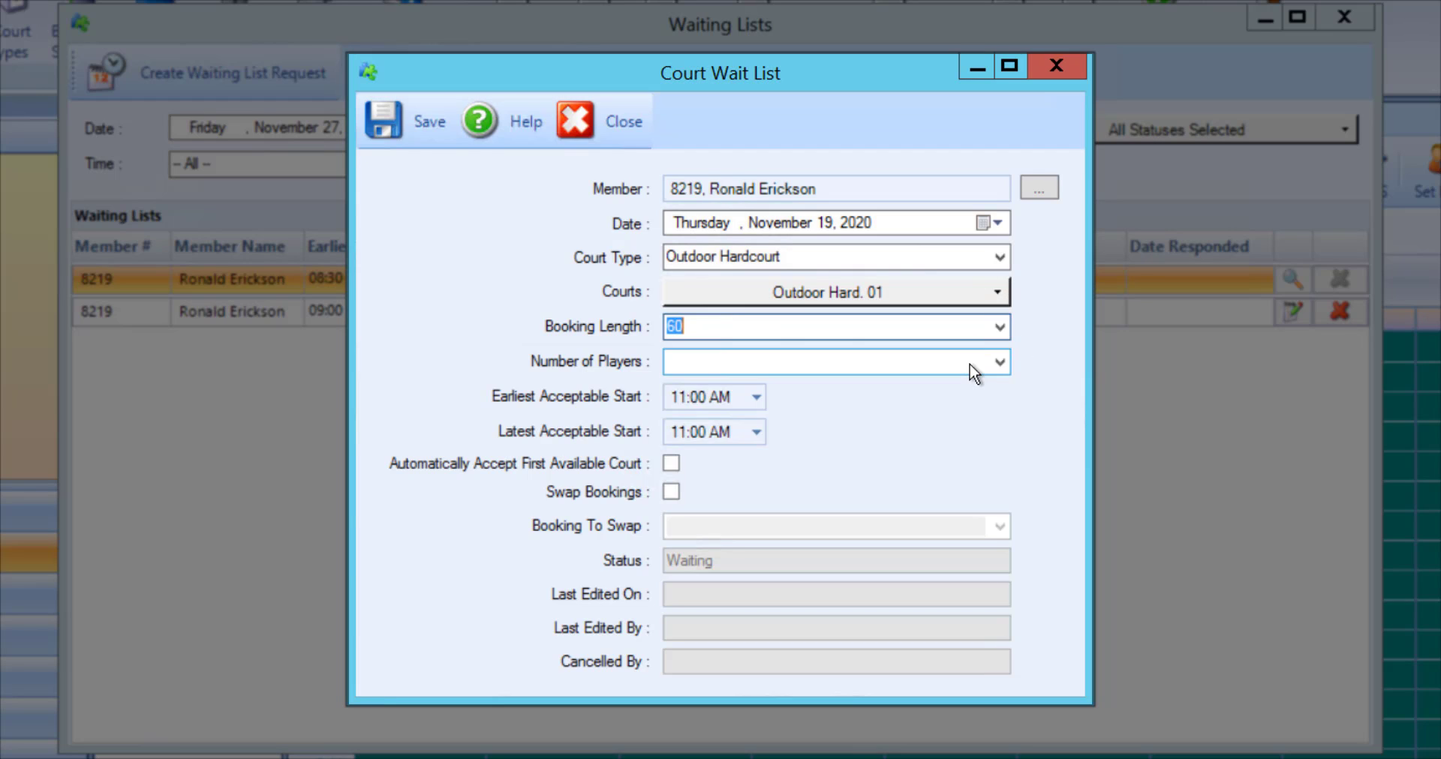
pyautogui.click(998, 363)
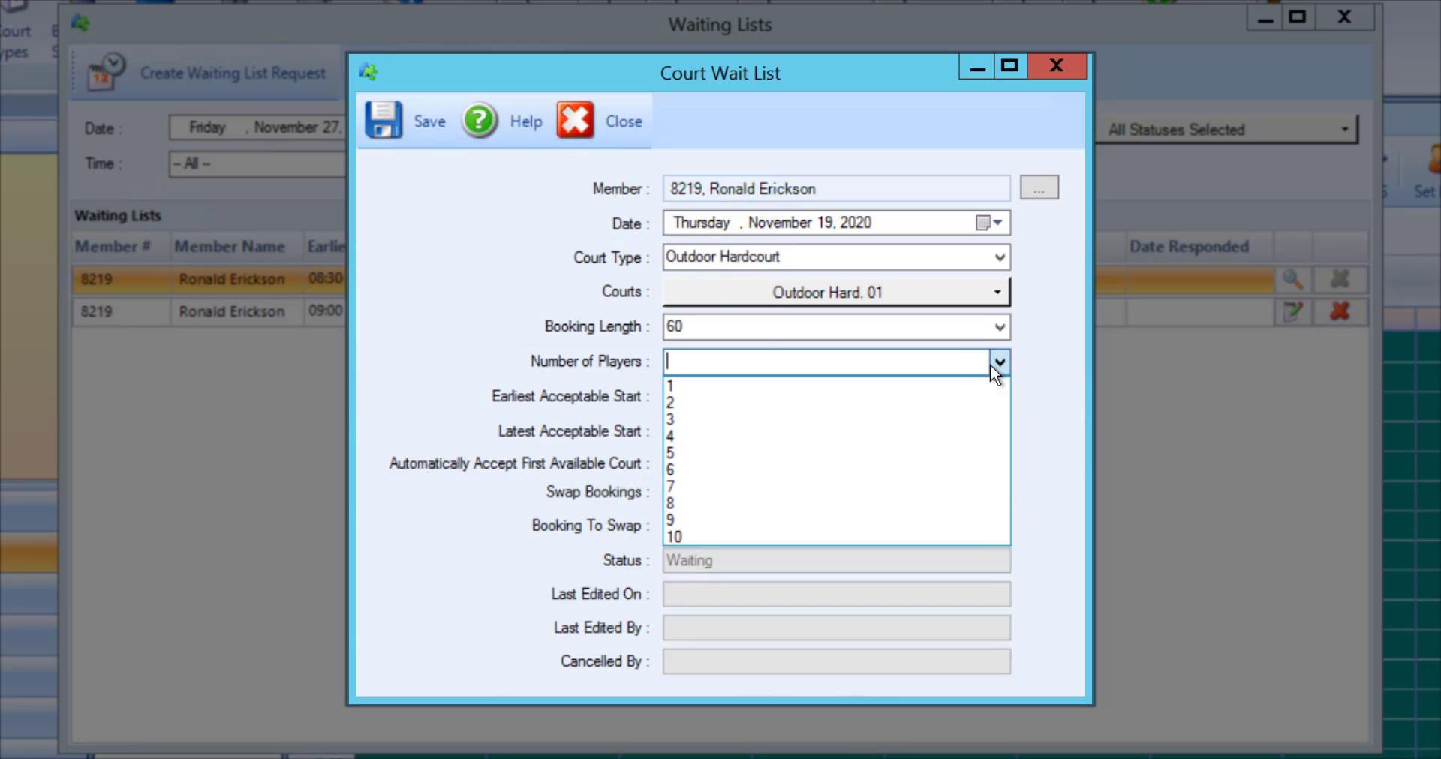
pyautogui.click(919, 405)
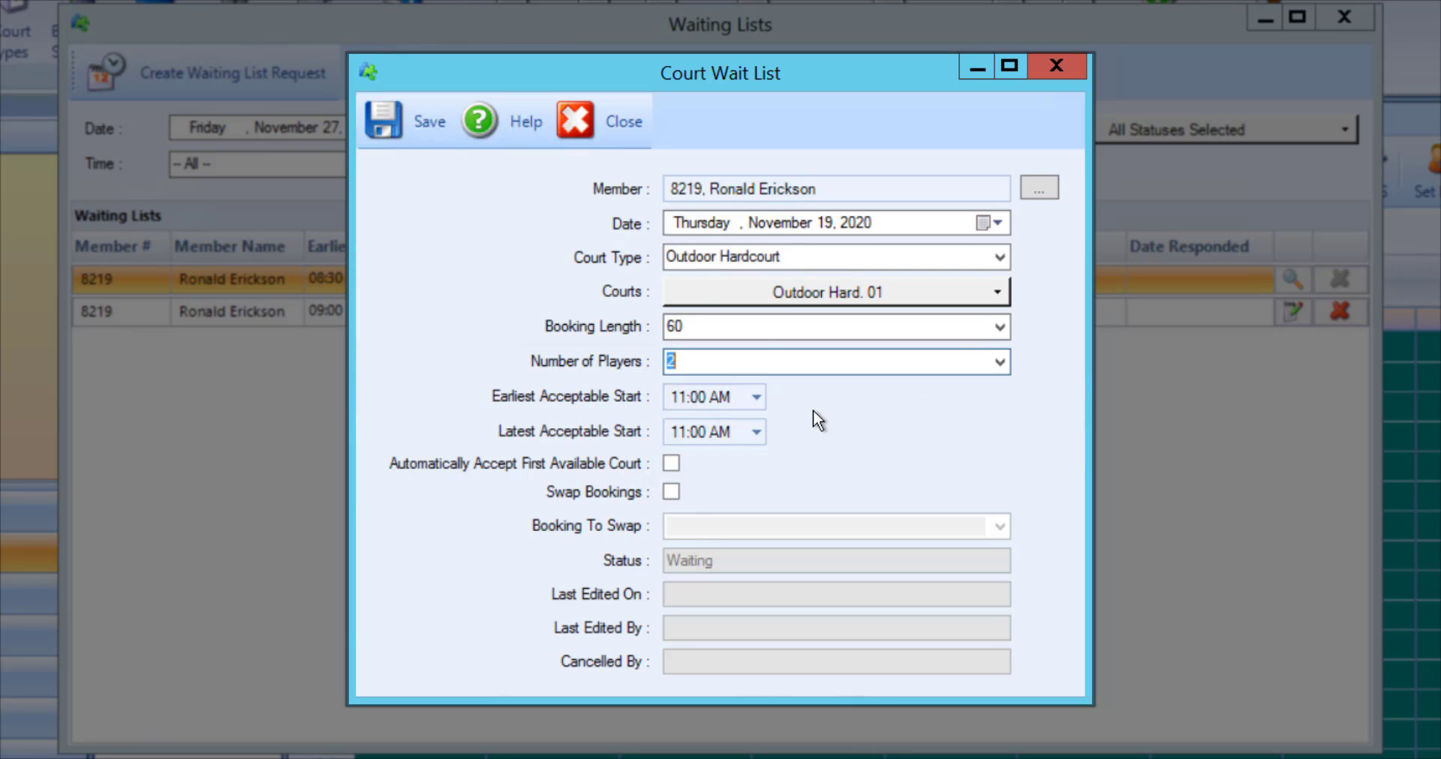
# Set both the earliest and the latest acceptable start of the request to 09:00 AM
pyautogui.click(758, 402)
pyautogui.scroll(2, 758, 421)
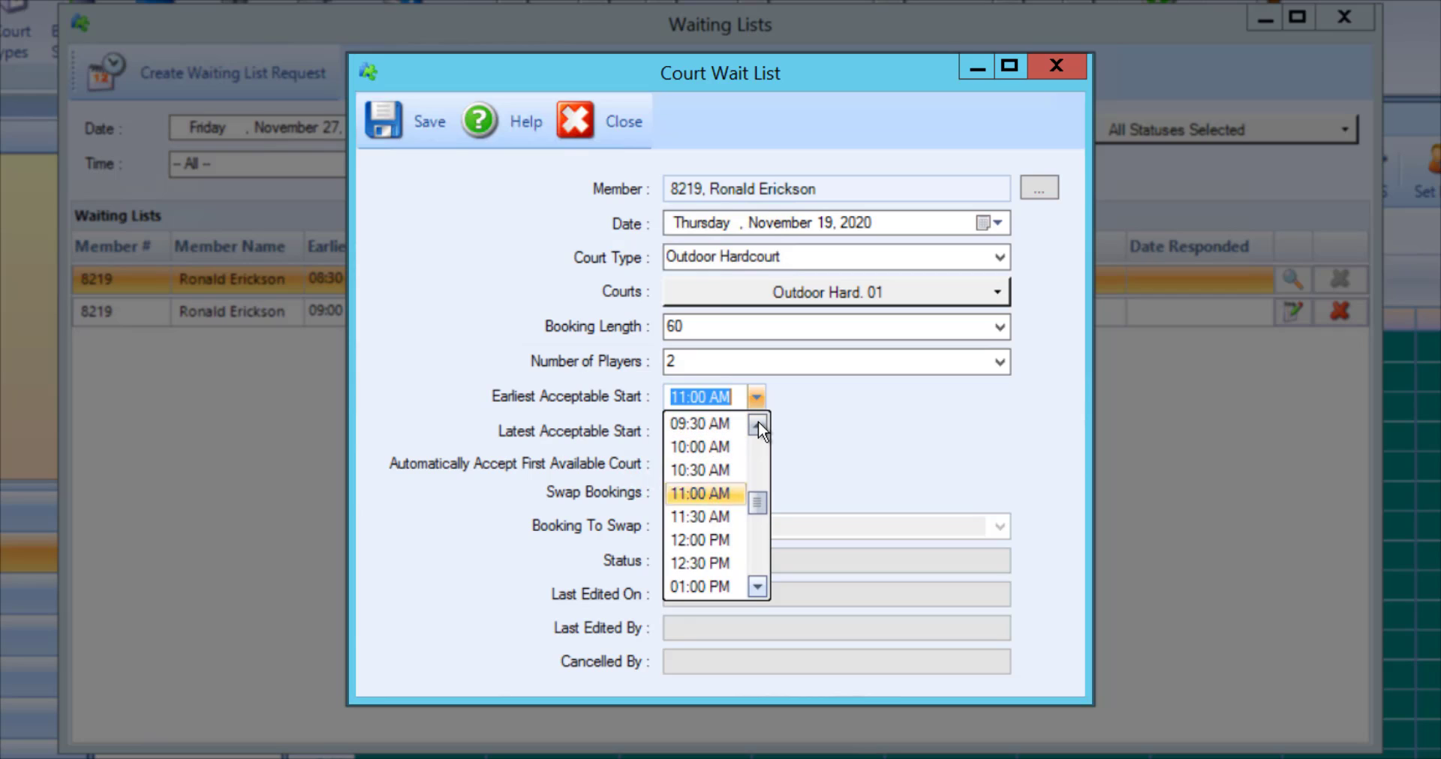
pyautogui.click(728, 466)
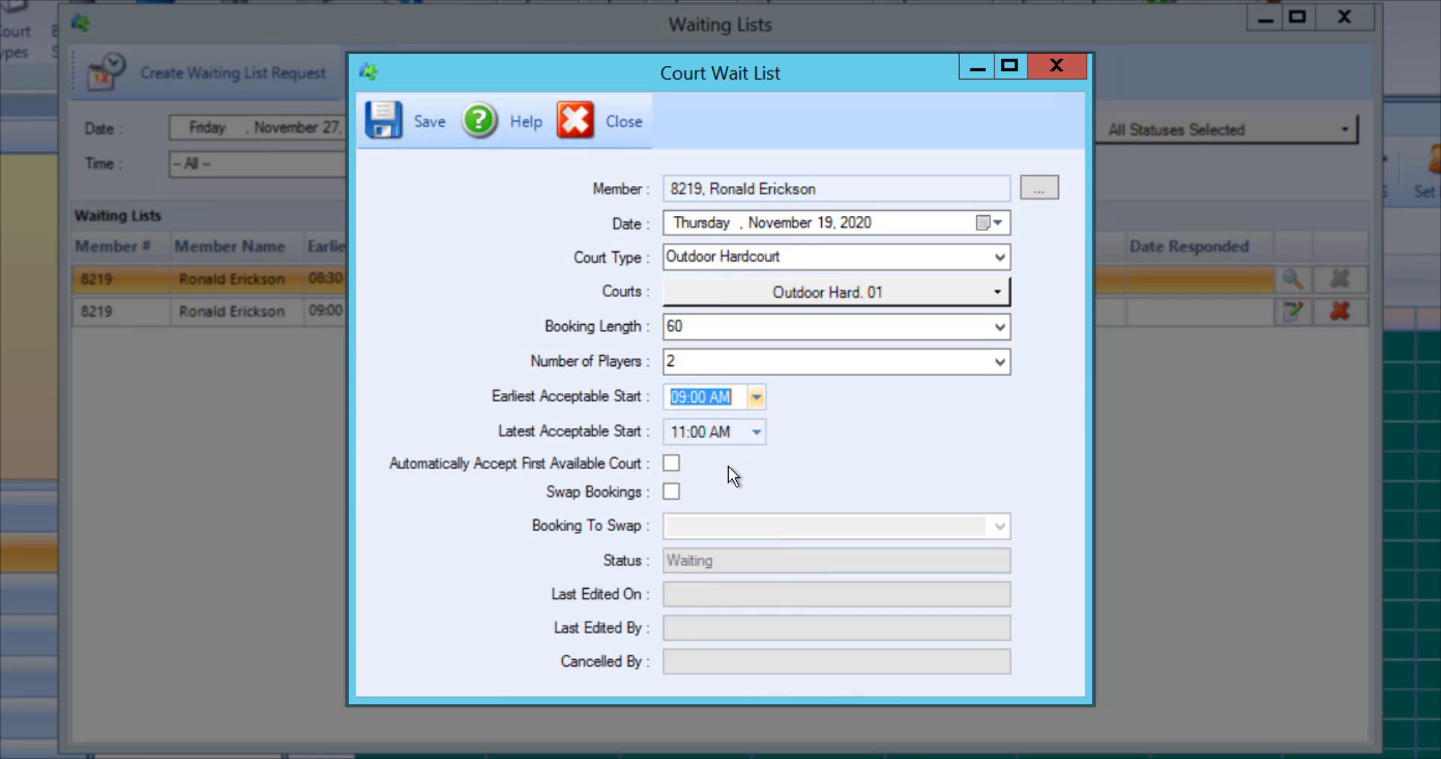
pyautogui.click(756, 433)
pyautogui.scroll(2, 758, 457)
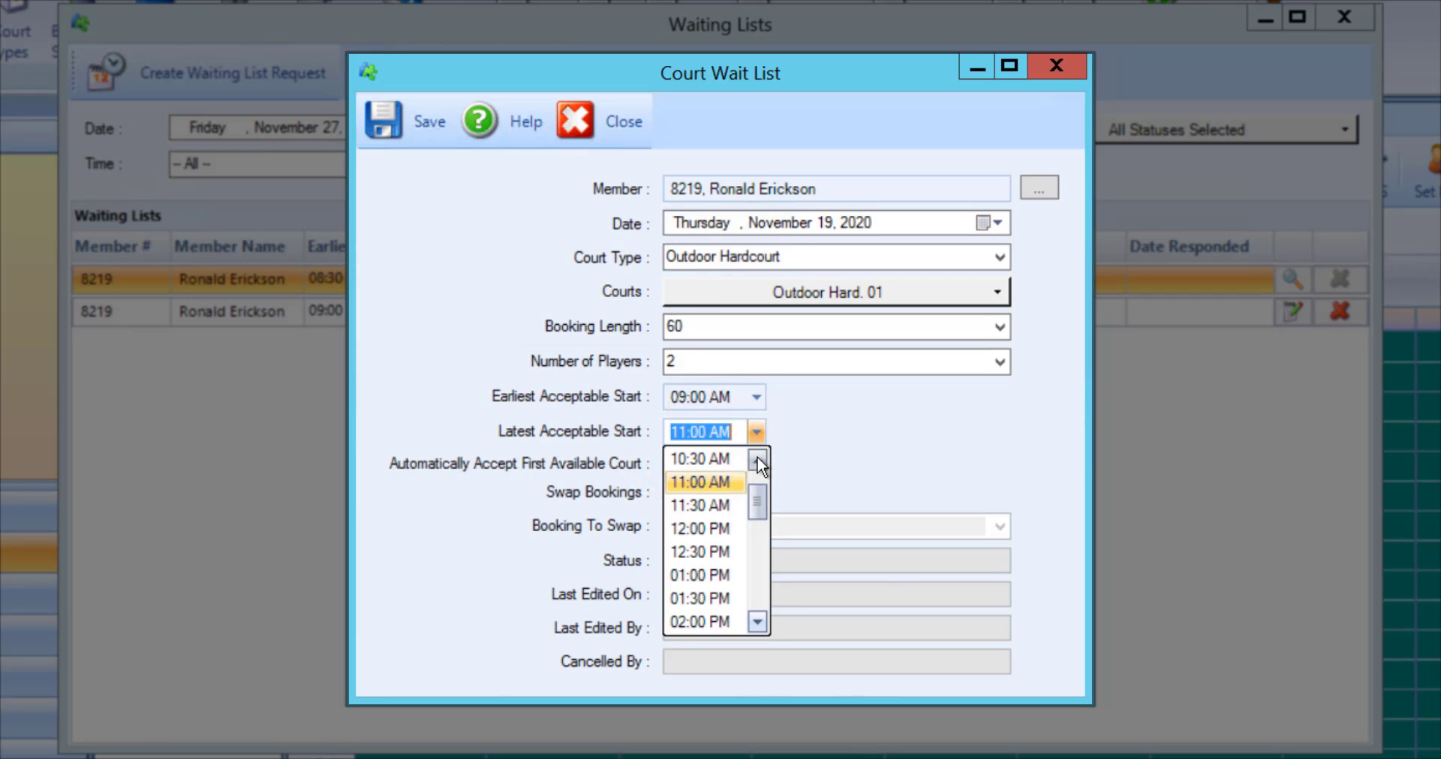
pyautogui.click(738, 463)
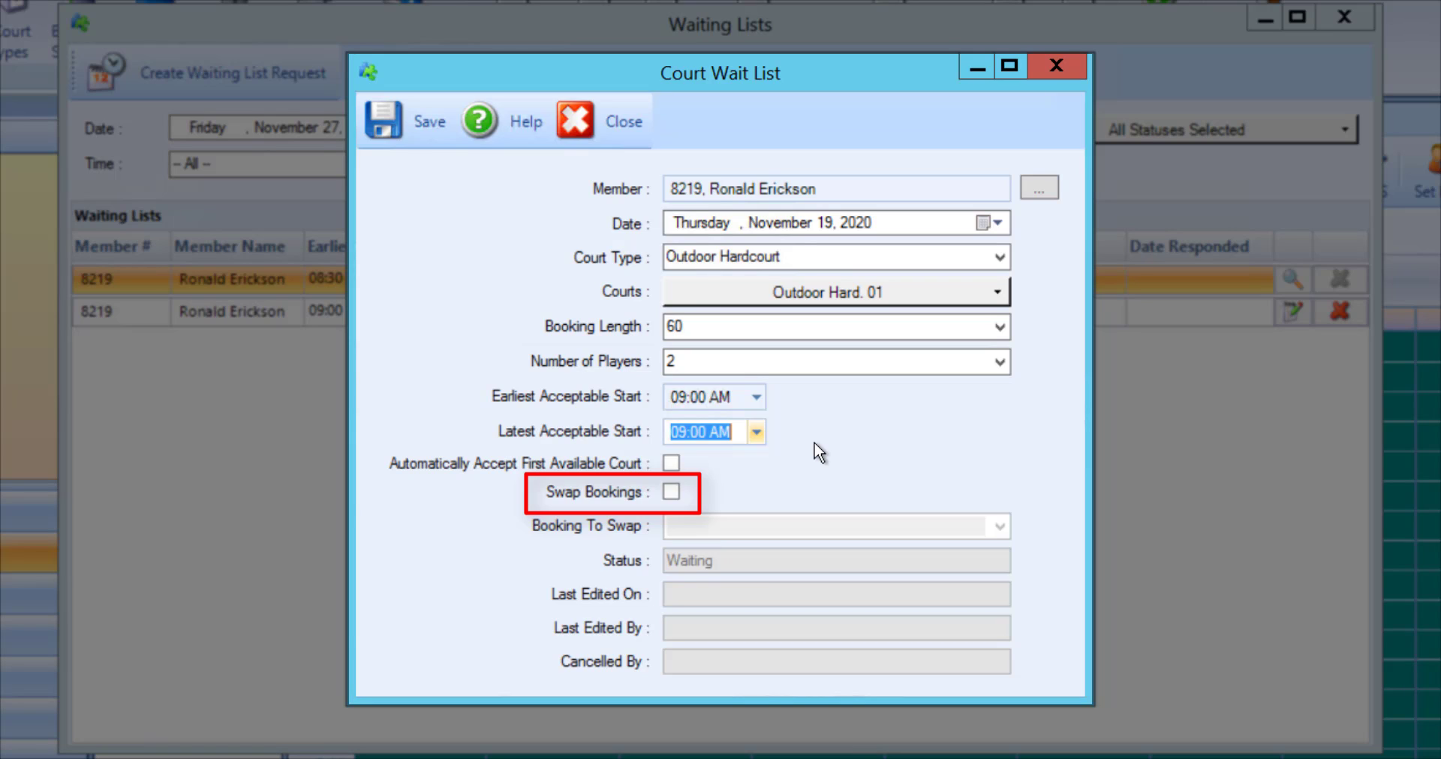
# Enable Swap Bookings to check the choices for the booking to swap, and disable it again
pyautogui.click(671, 492)
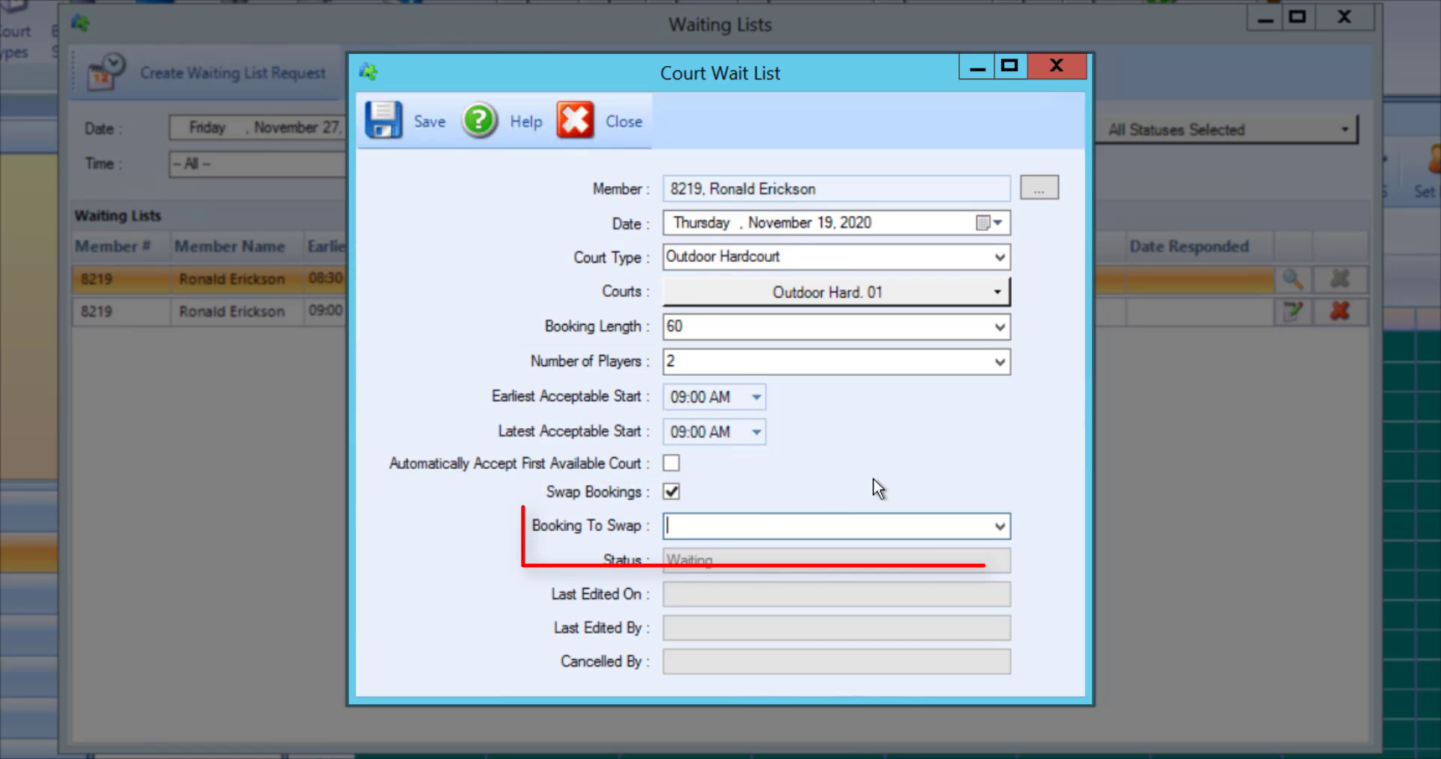
pyautogui.click(1000, 526)
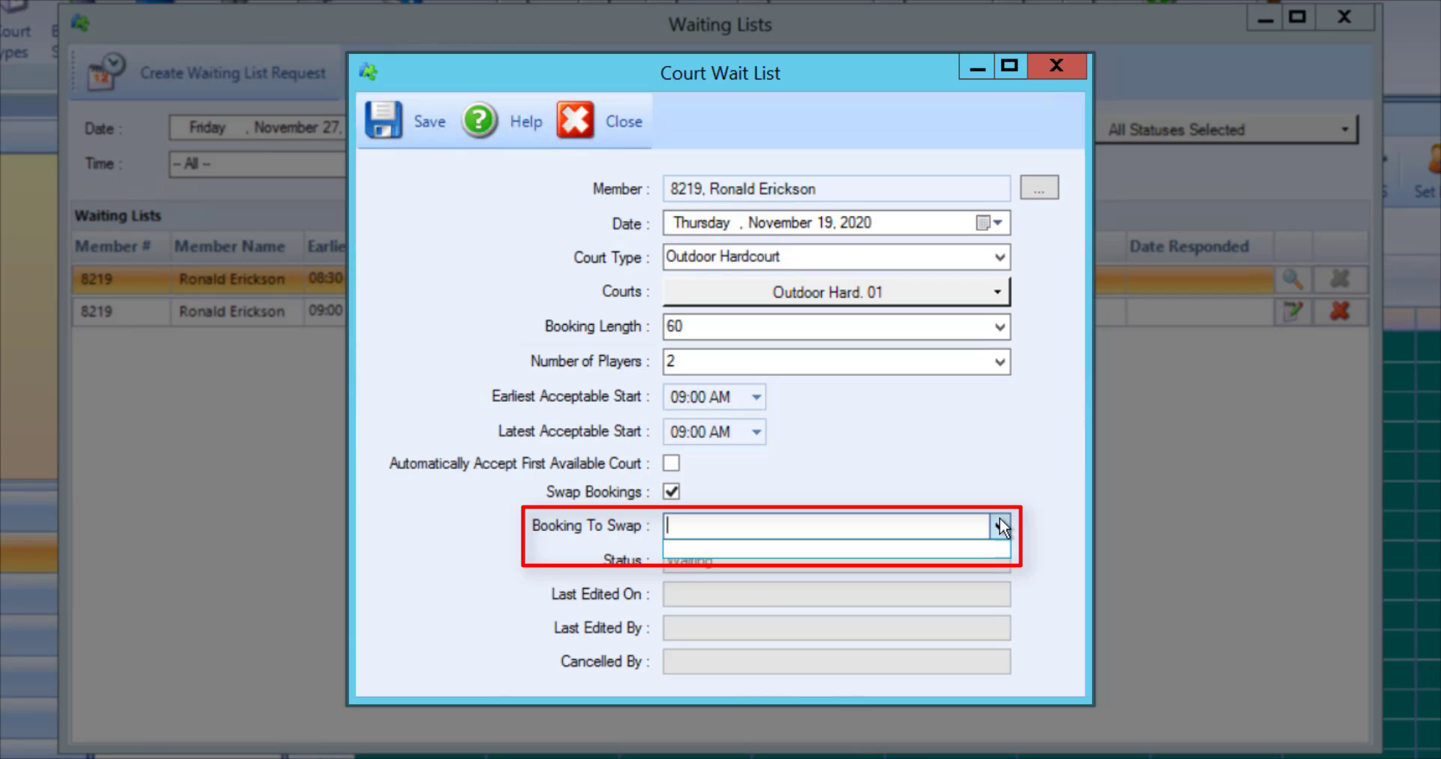
pyautogui.click(1001, 496)
pyautogui.click(671, 493)
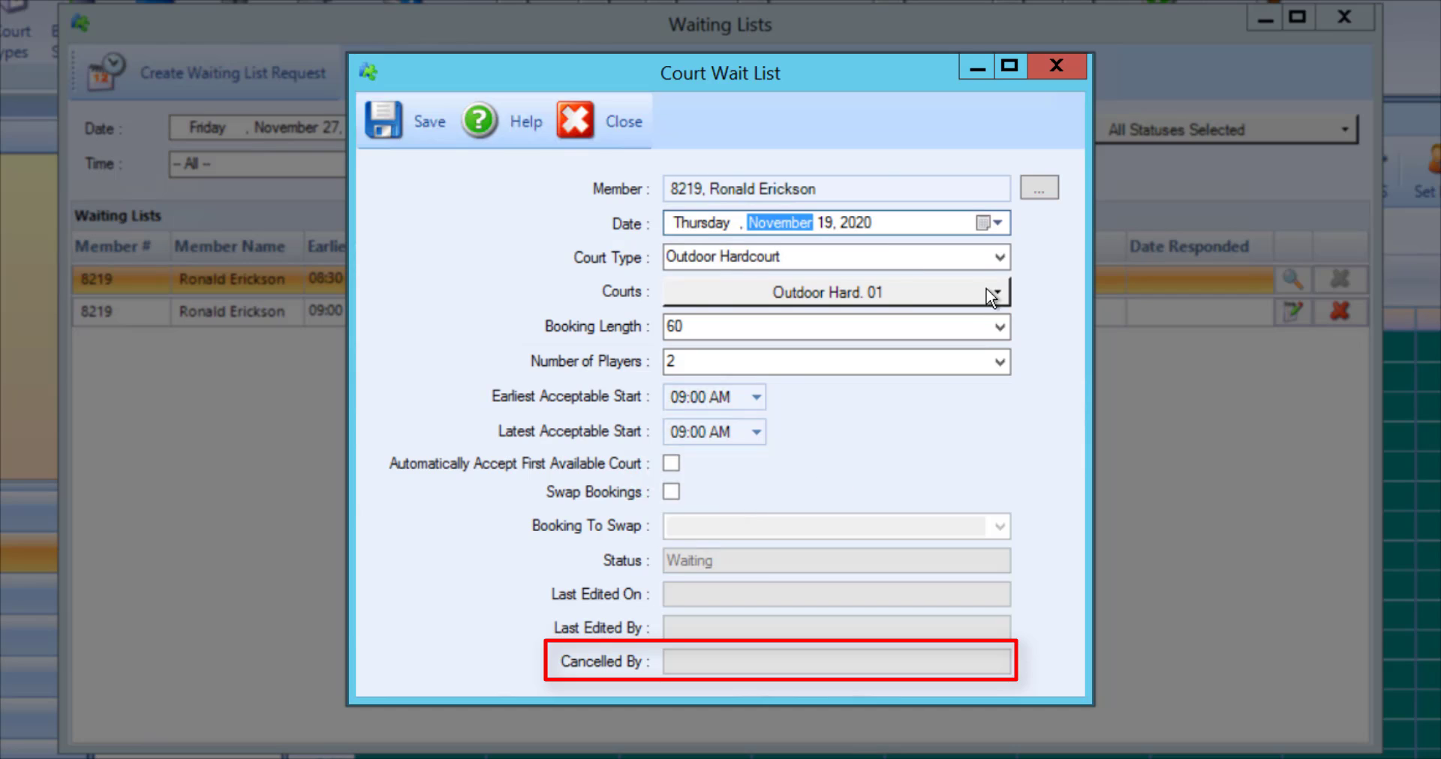
# Change the request's date to Saturday, December 5, 2020, and try to save the request
pyautogui.click(1001, 229)
pyautogui.click(931, 406)
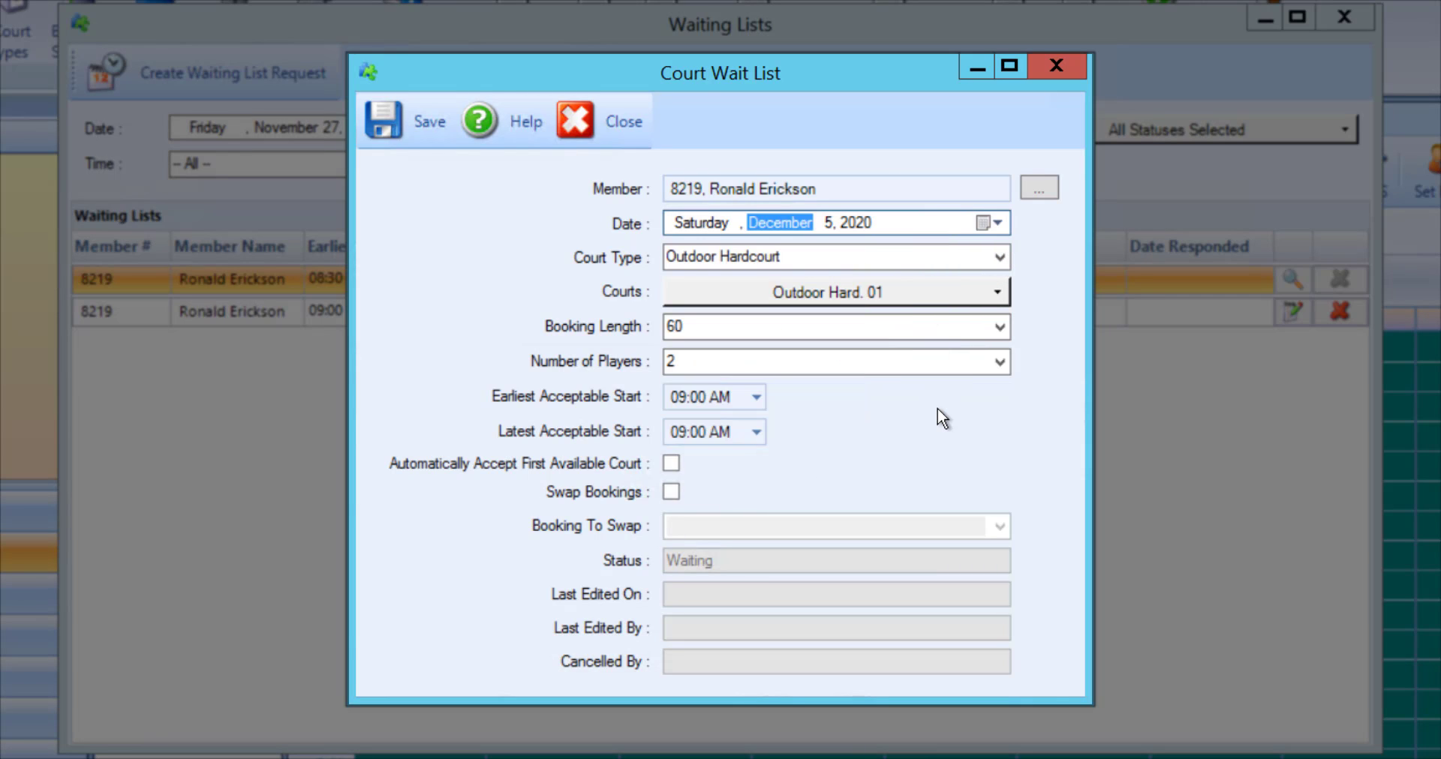
pyautogui.click(403, 132)
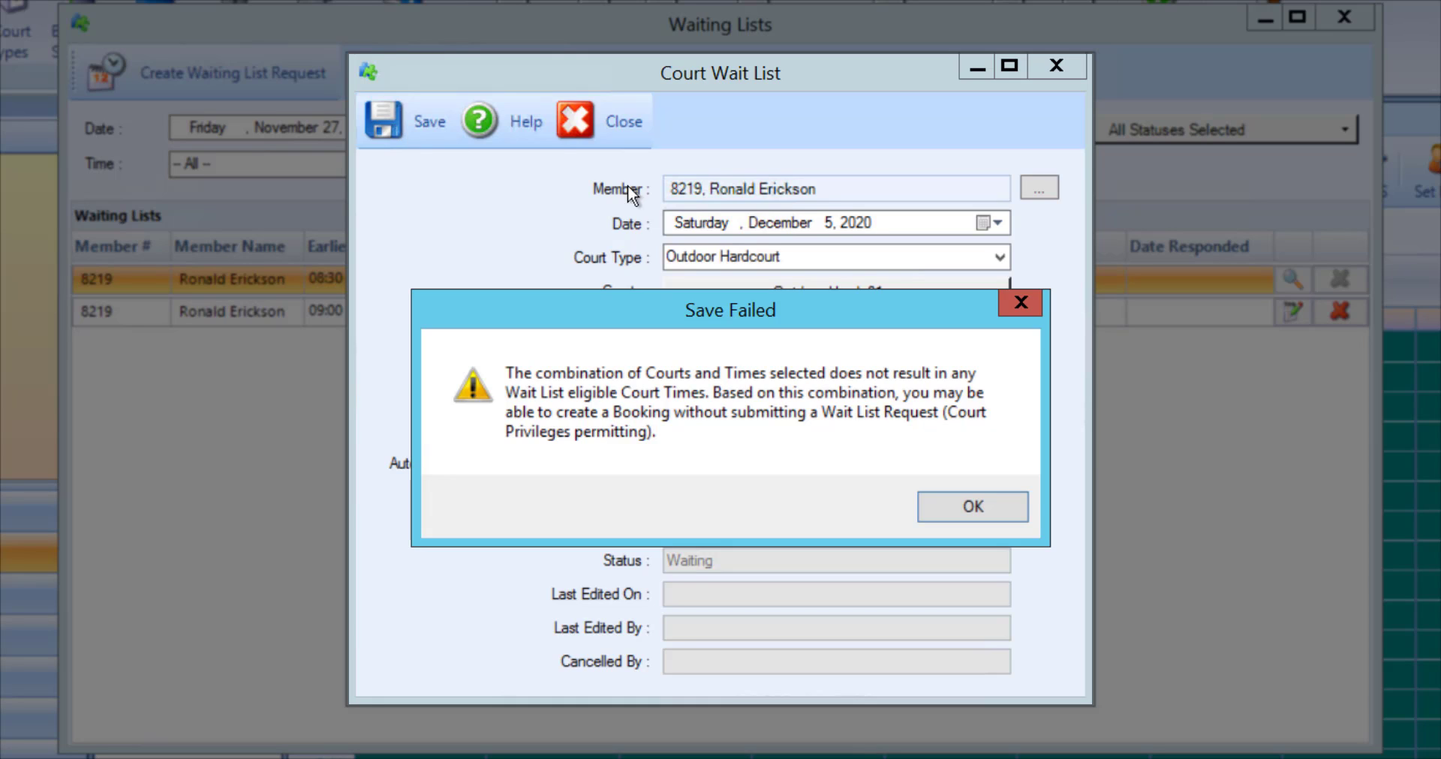
pyautogui.click(944, 508)
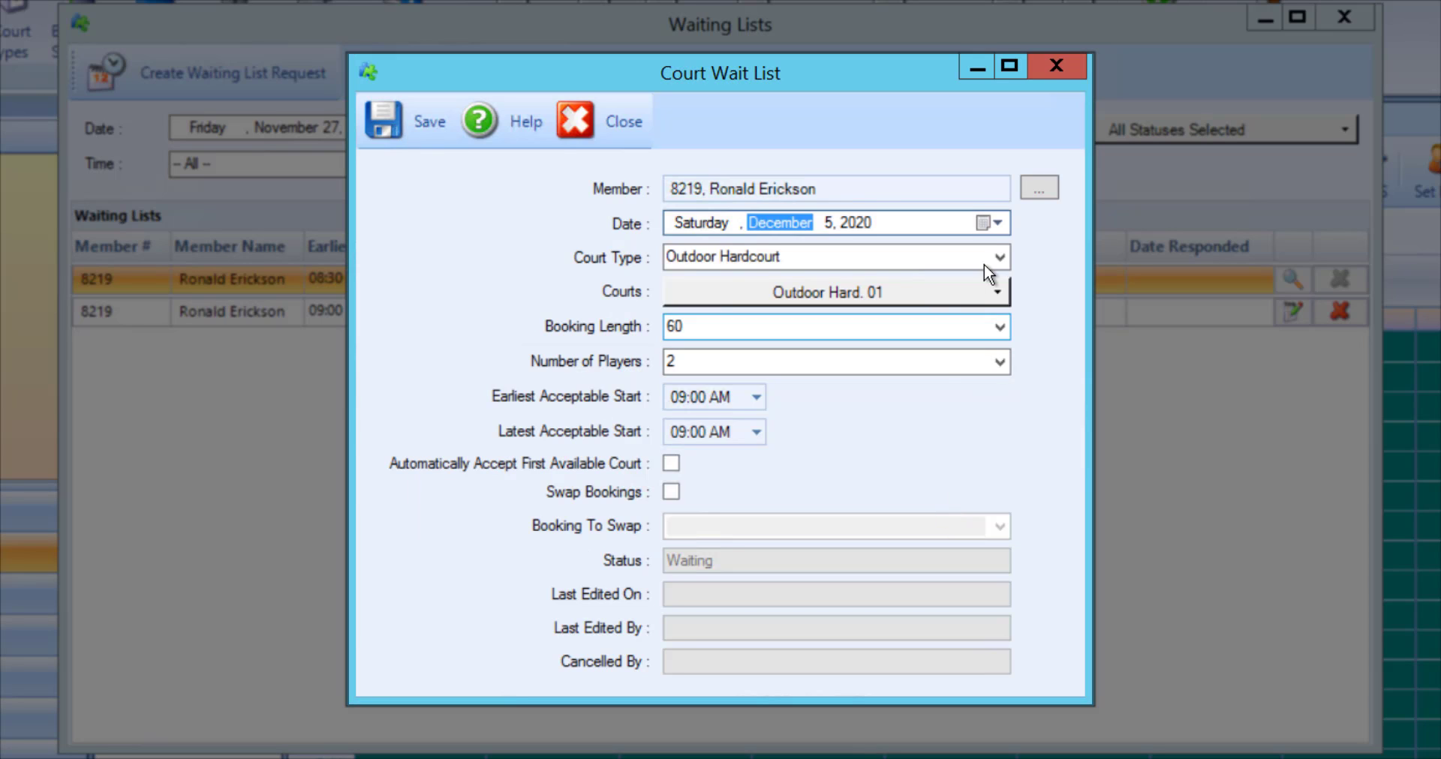
# Set the request's date back to Thursday, November 19, 2020
pyautogui.click(997, 225)
pyautogui.click(675, 257)
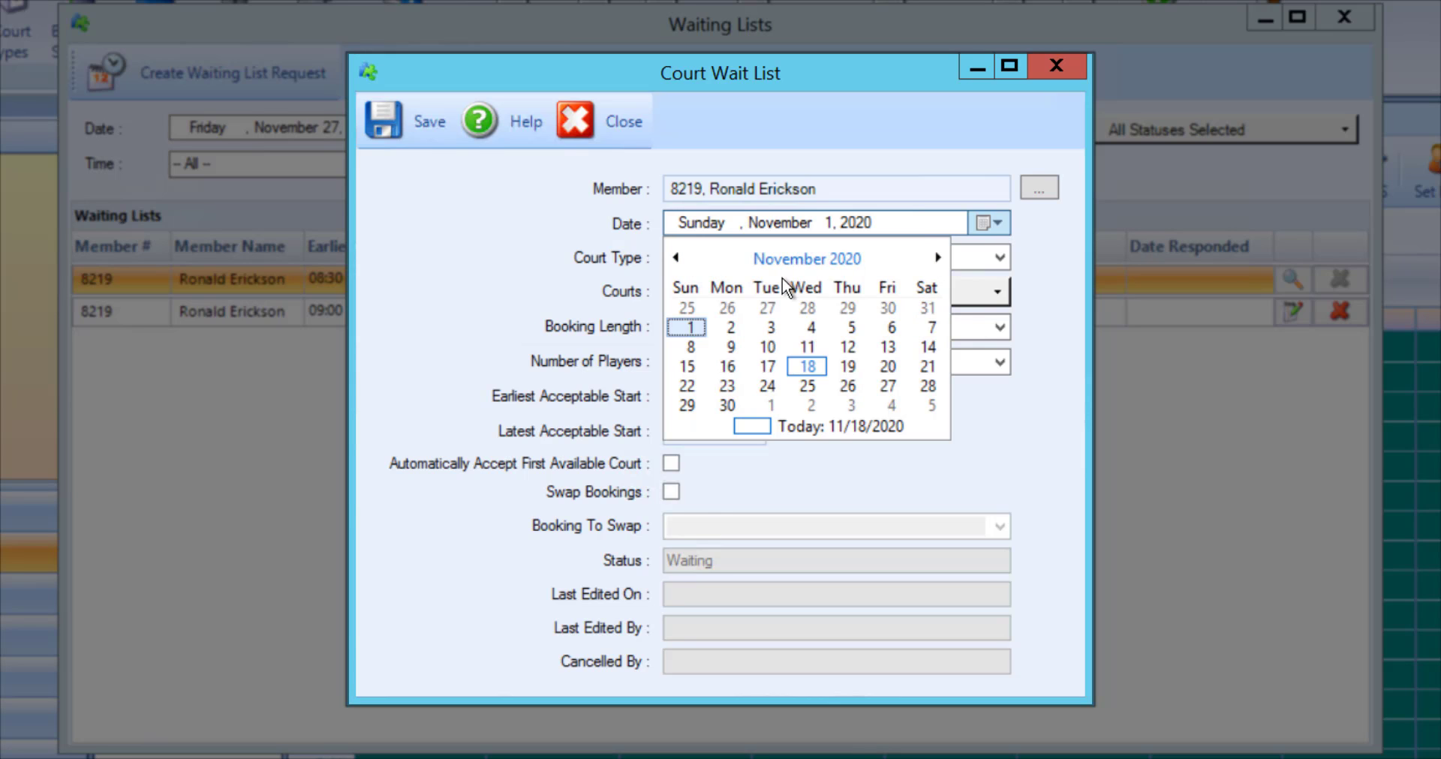
pyautogui.click(847, 366)
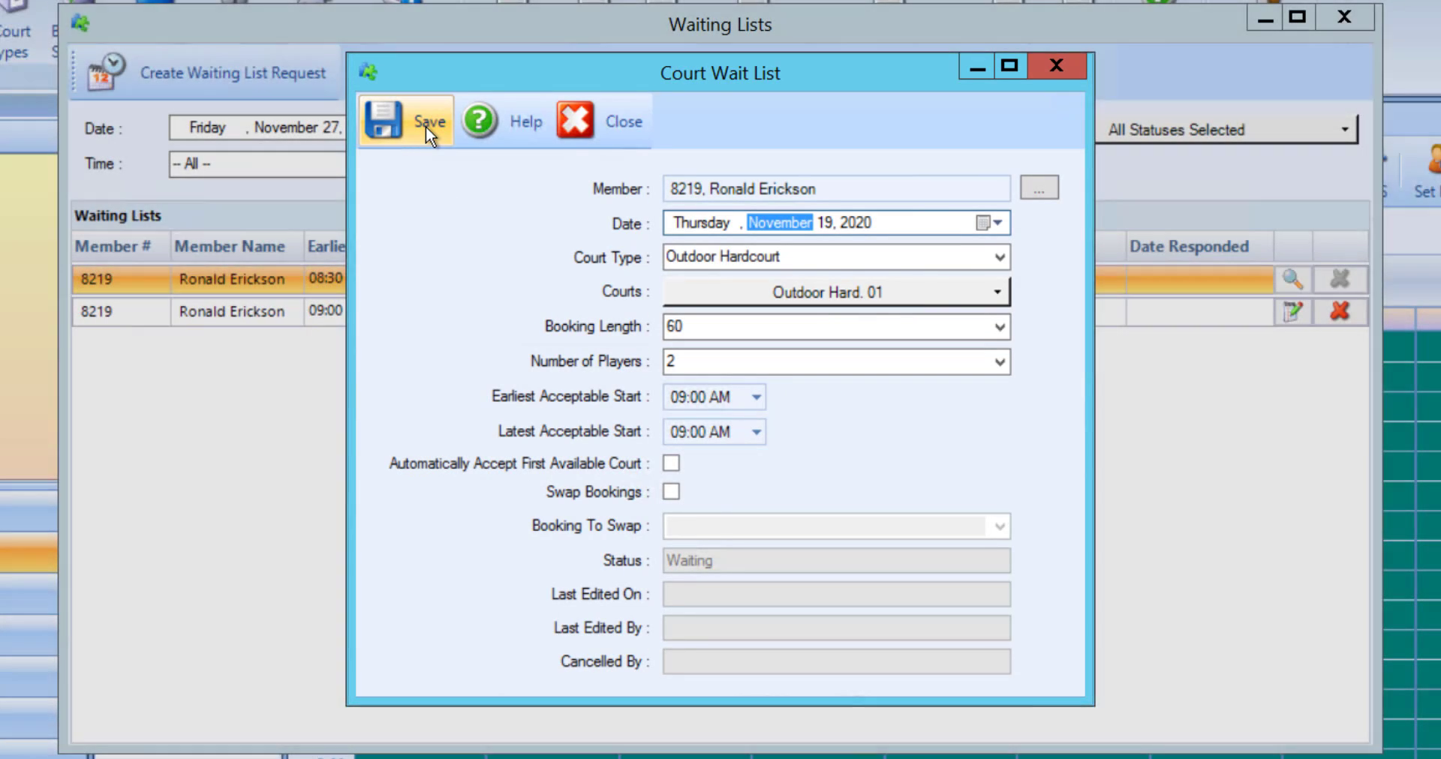
# Save the waiting list request for Thursday, November 19, 2020 and close the Waiting Lists window
pyautogui.click(426, 126)
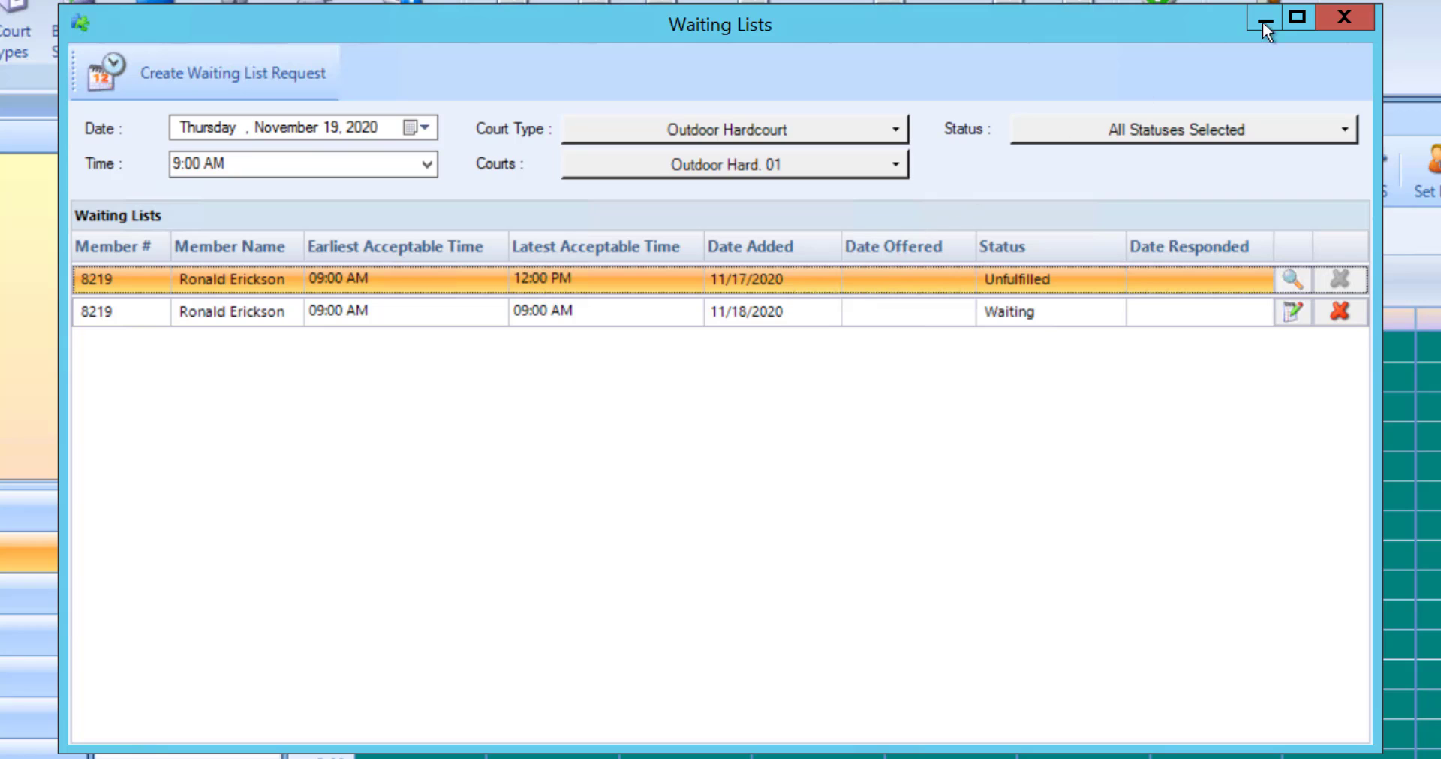
pyautogui.click(1344, 18)
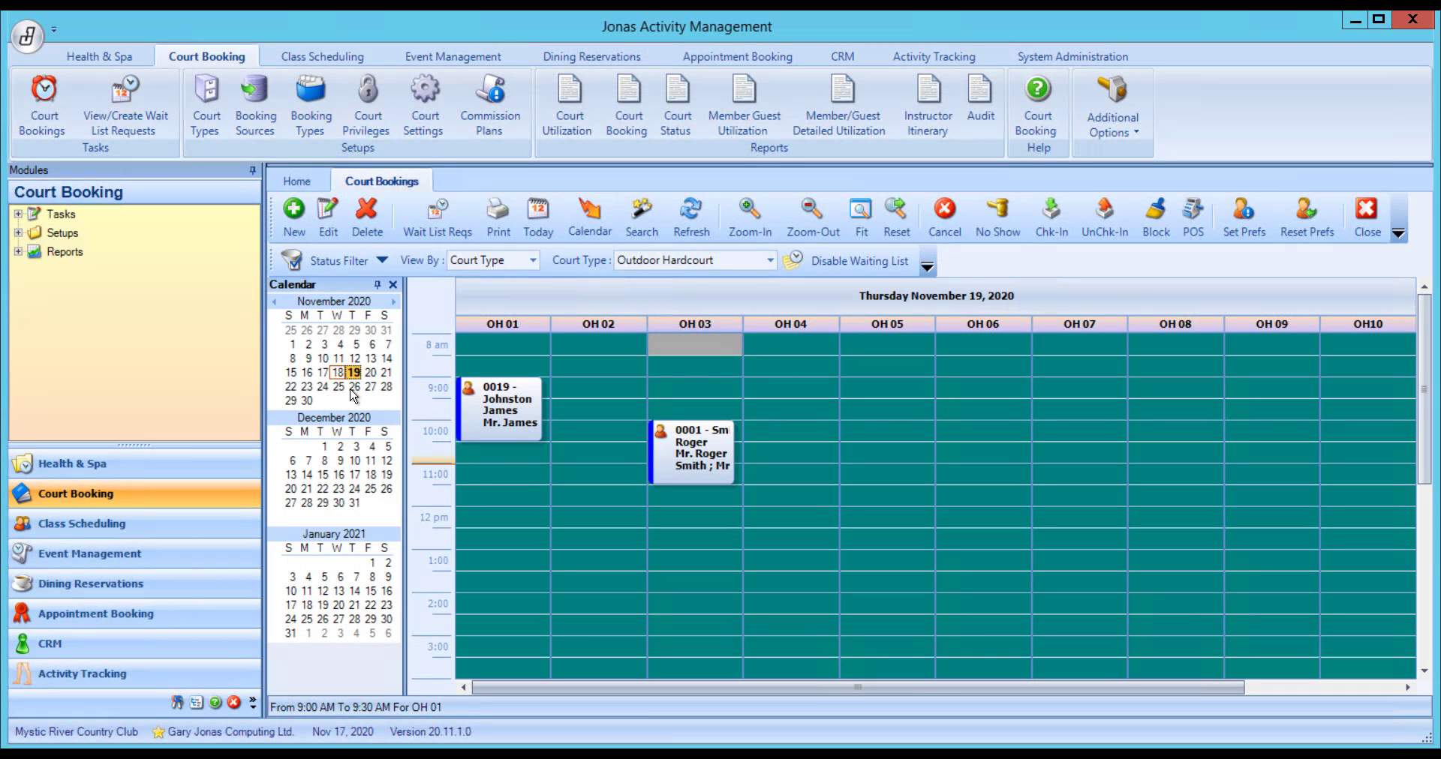
# Show the outdoor hardcourt bookings for Thursday, November 26, 2020
pyautogui.click(353, 387)
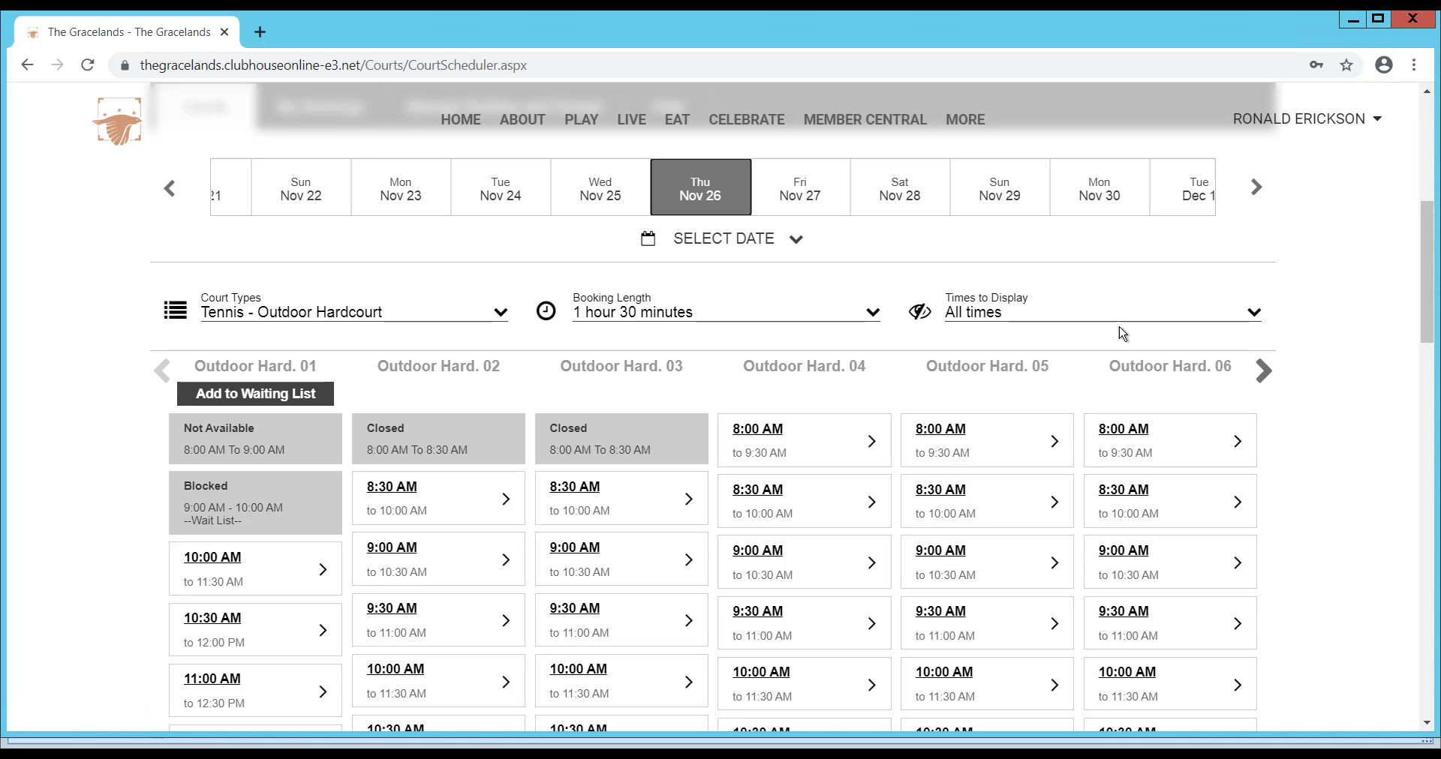
# On the club website, submit a 90-minute waiting list request for Outdoor Hard. 01 on November 26, 2020 at 9:00 AM, and open the member's waiting list requests
pyautogui.click(320, 396)
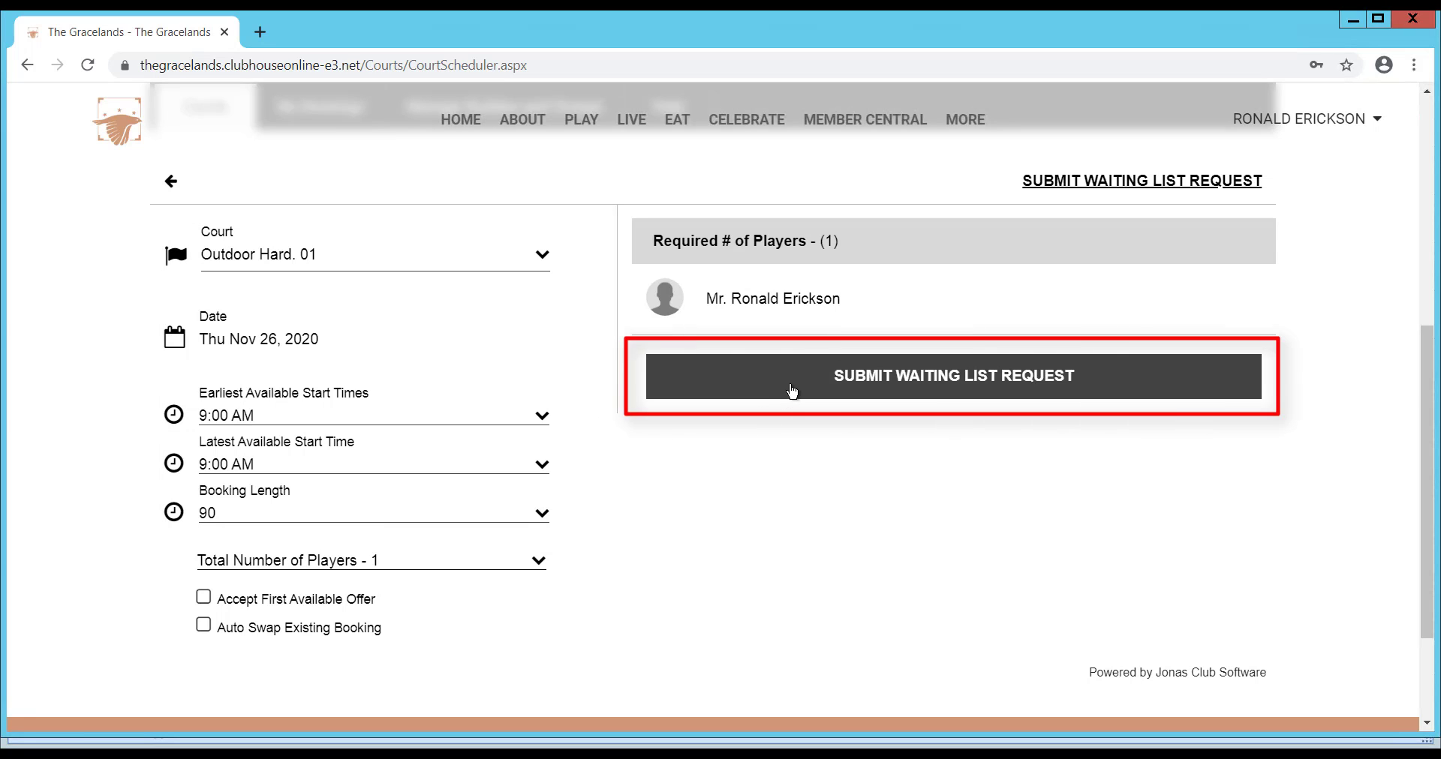
pyautogui.click(791, 391)
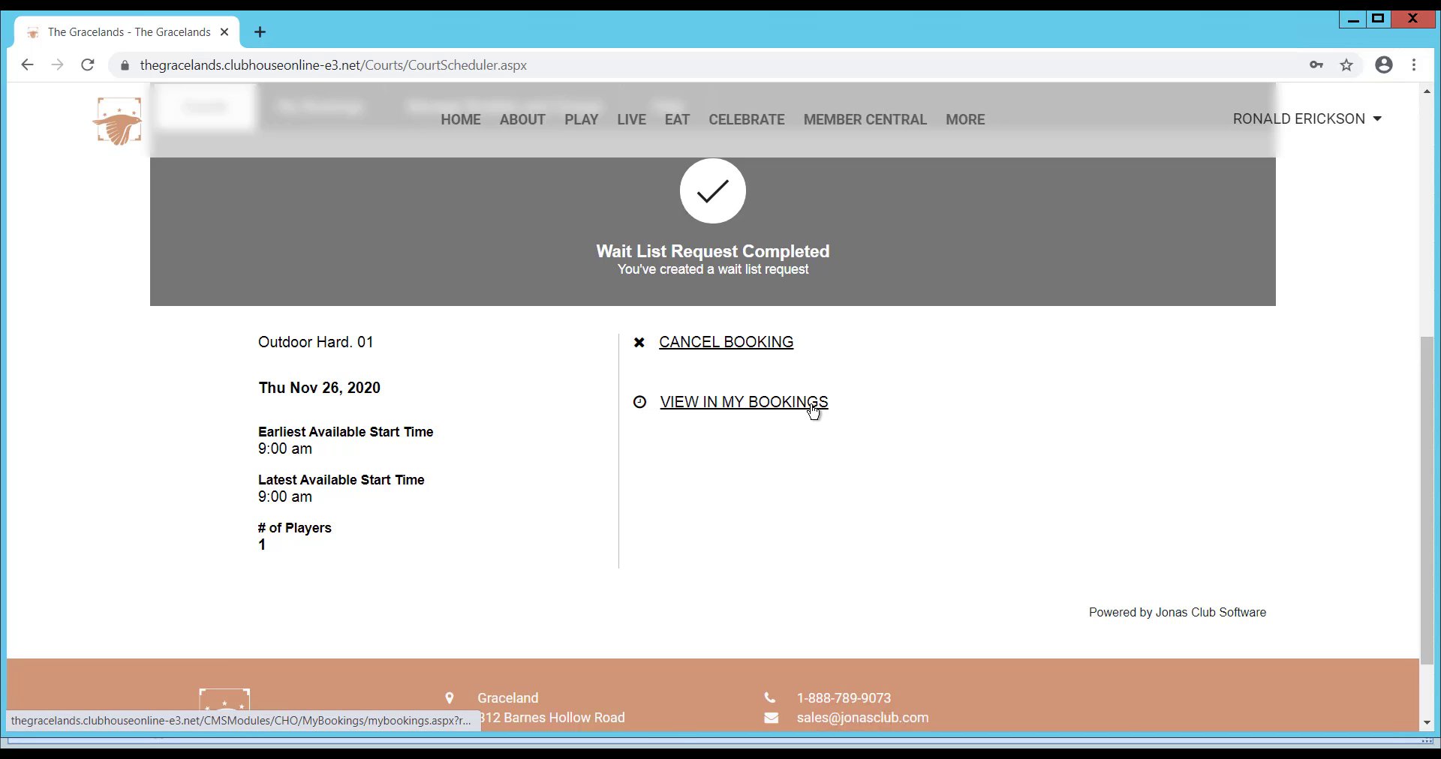
pyautogui.click(814, 411)
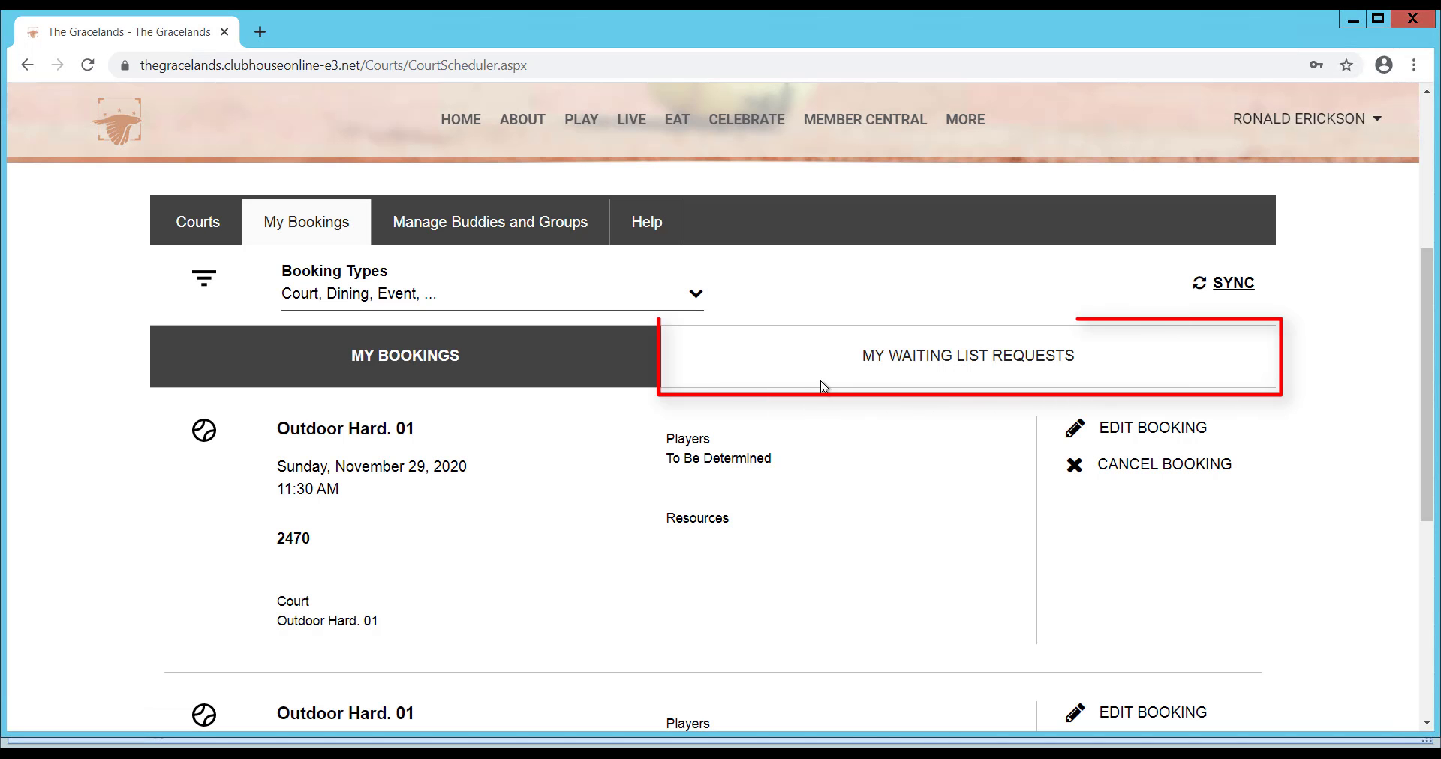
pyautogui.click(821, 383)
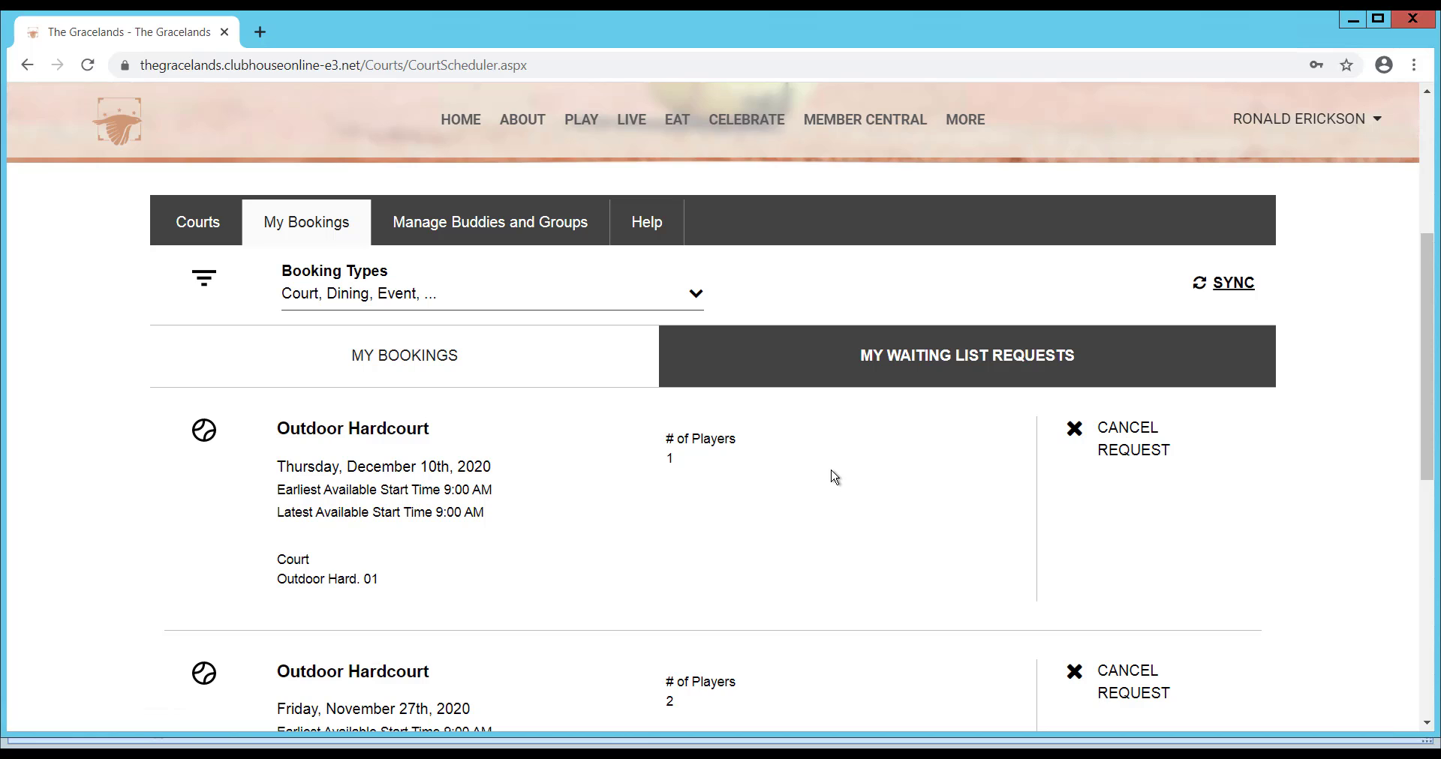